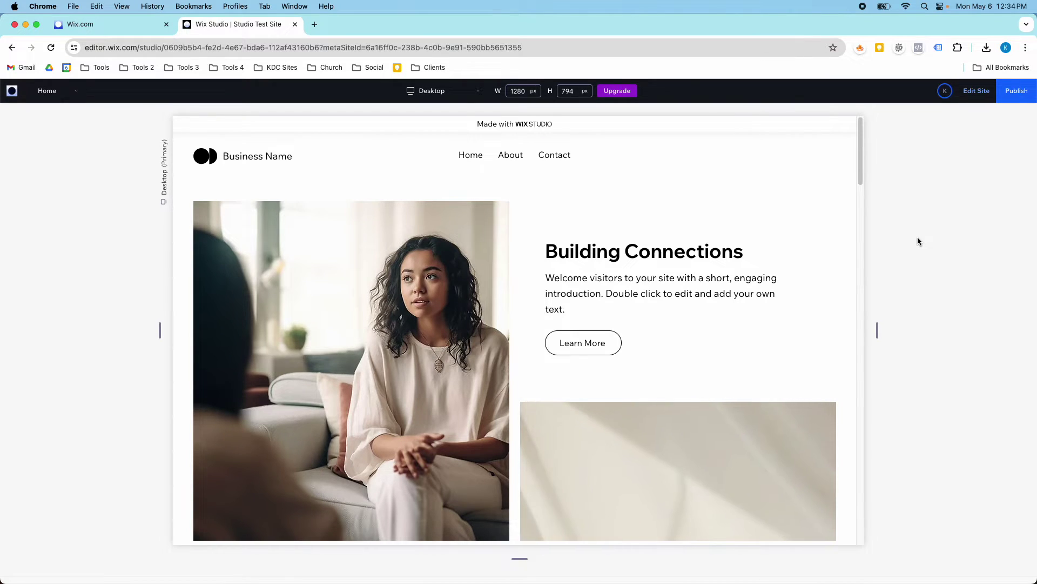
Preview the dropdowns under About and Contact in the header menu, and return to editing the site.
mouse_move(508, 158)
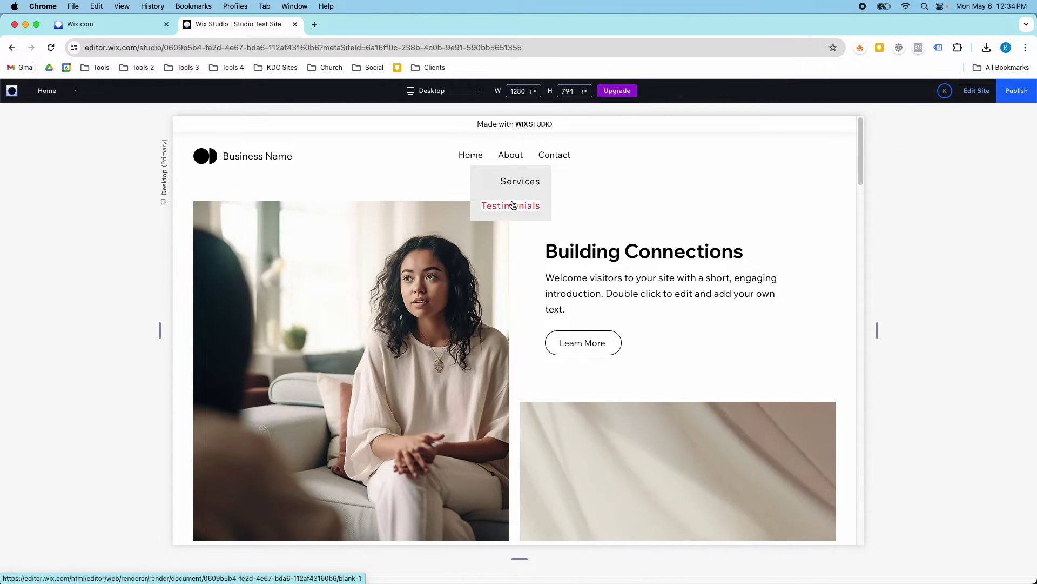
mouse_move(558, 161)
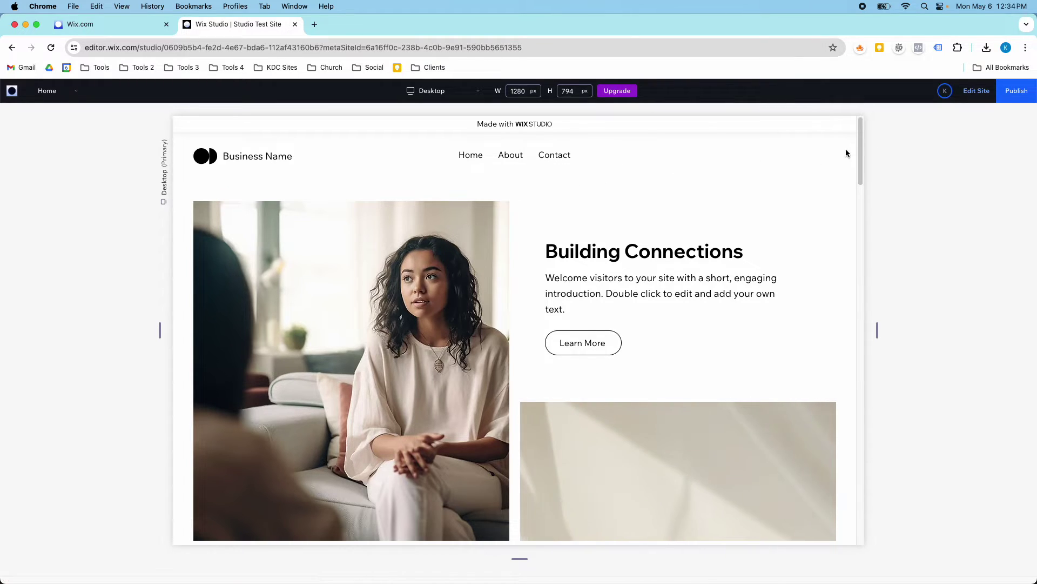
click(977, 91)
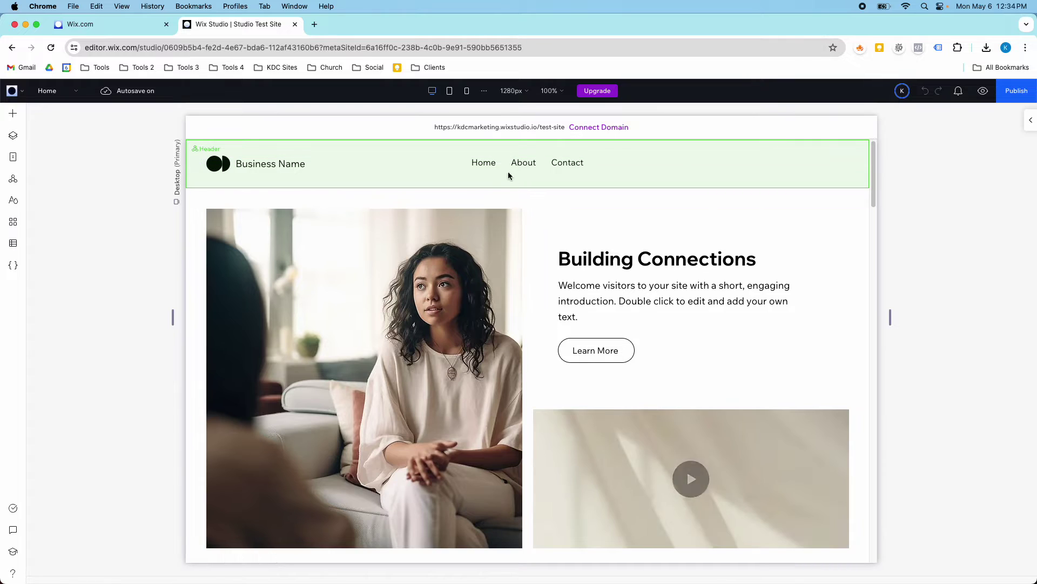
Review the items and subitems of the header's horizontal menu and the site's list of main pages.
click(492, 164)
click(492, 164)
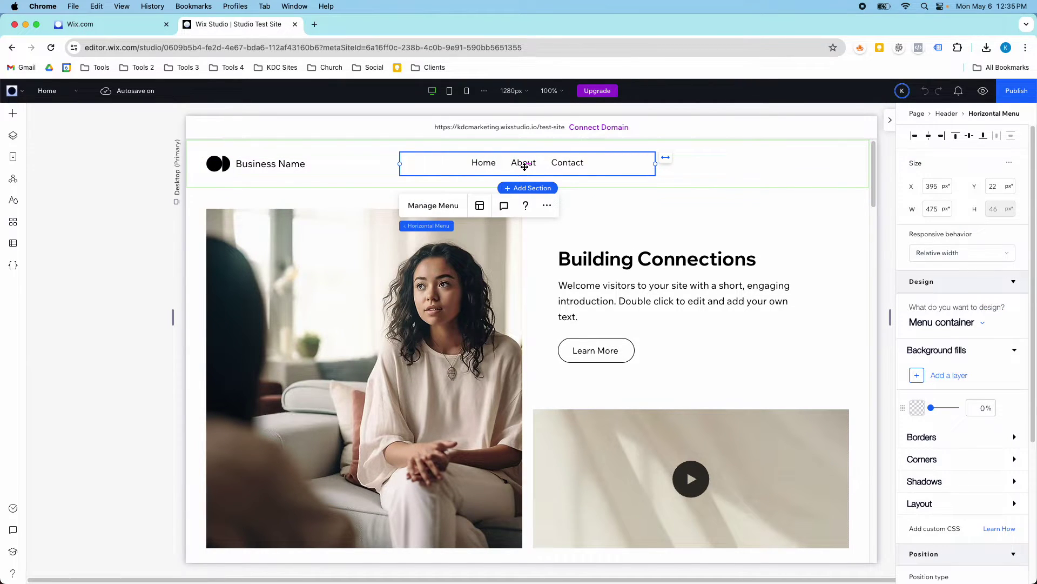
click(459, 210)
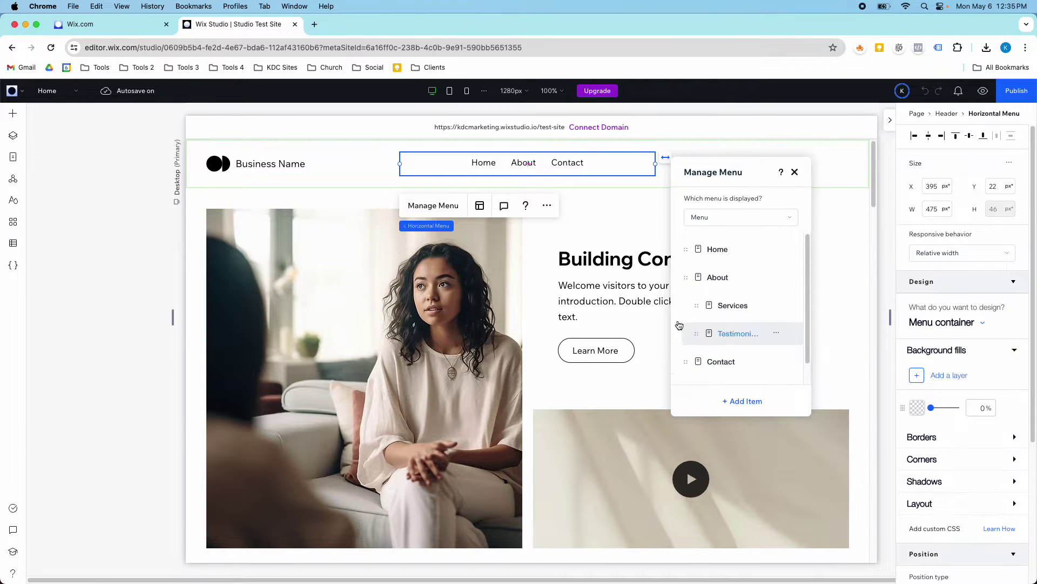
click(18, 161)
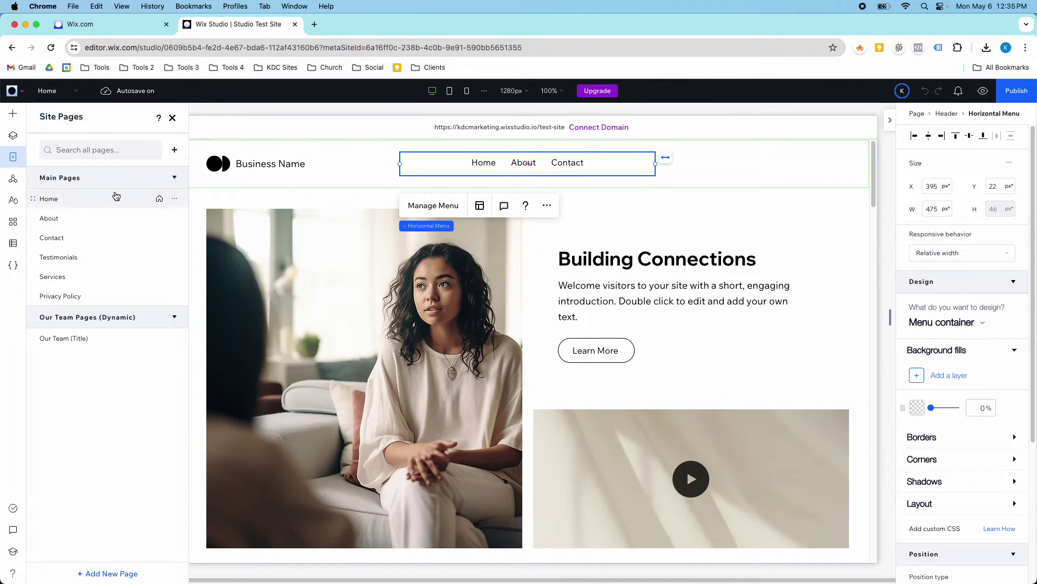
click(175, 179)
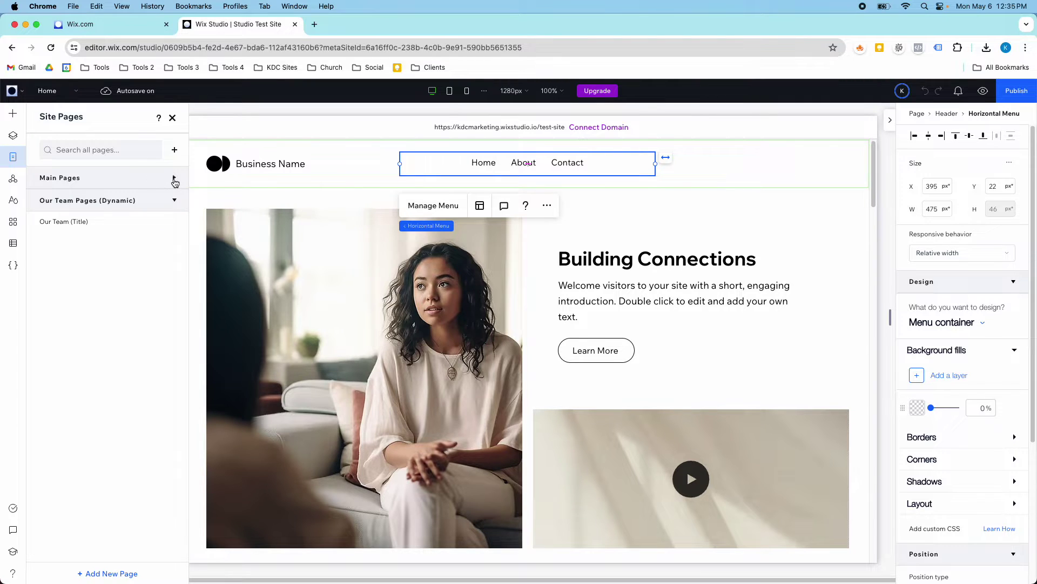
Check which item types and main pages can be added to the header menu, leaving without applying changes.
click(440, 208)
click(729, 401)
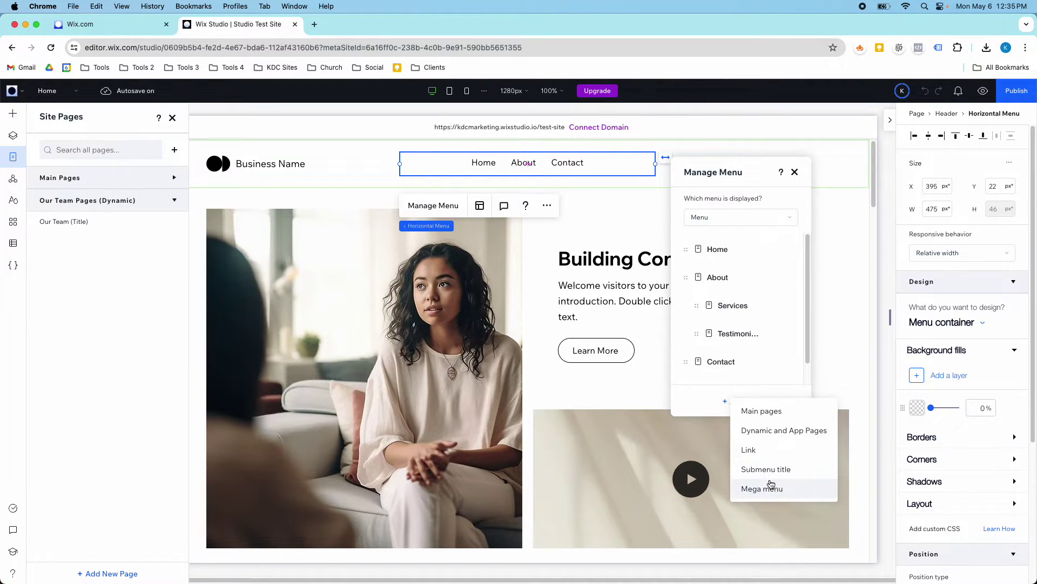
click(756, 412)
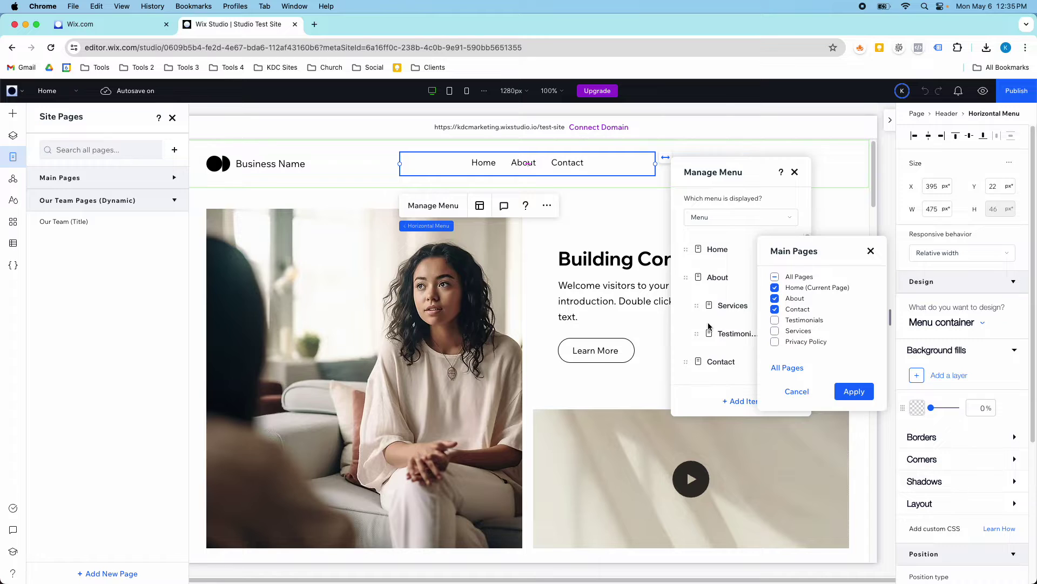
click(870, 252)
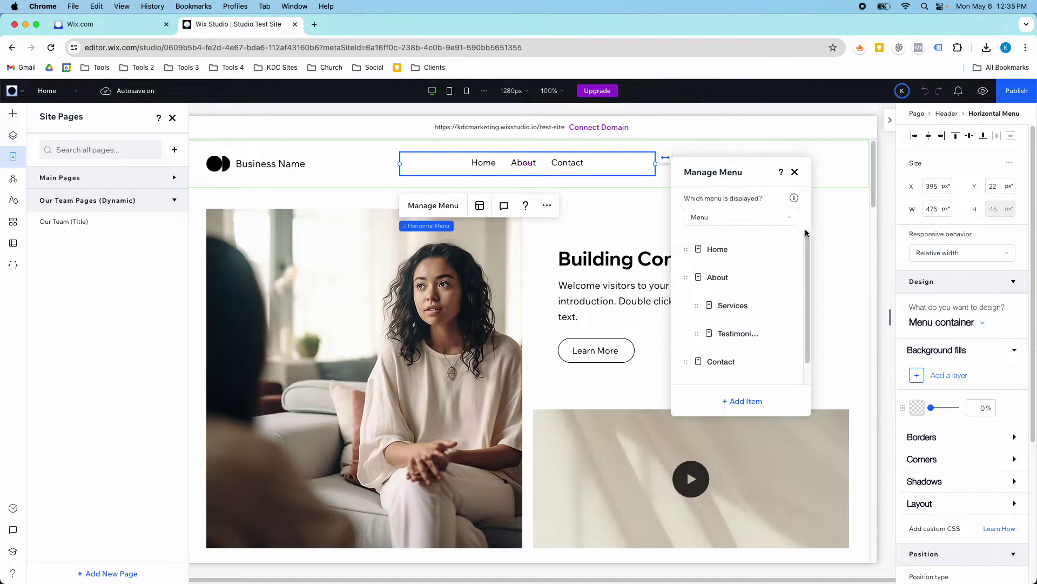
click(789, 218)
click(791, 222)
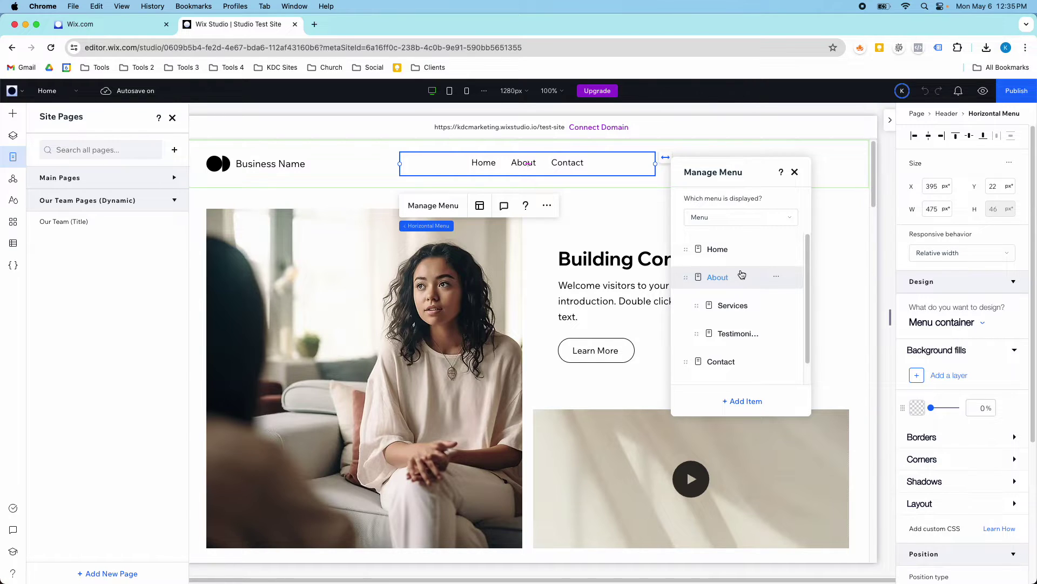
click(795, 172)
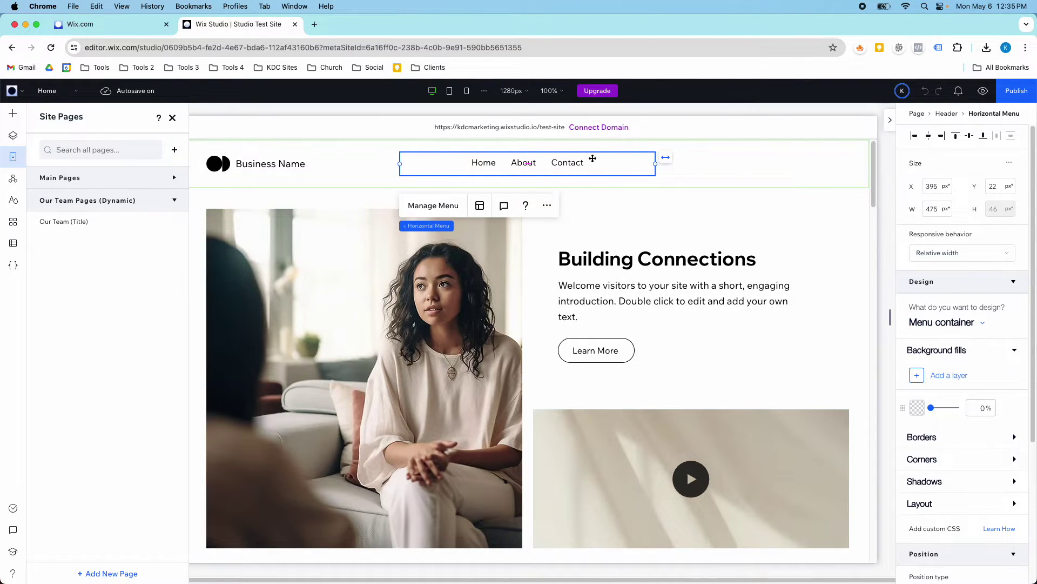
Show the design settings for the horizontal menu's menu items and for its submenu container.
click(971, 330)
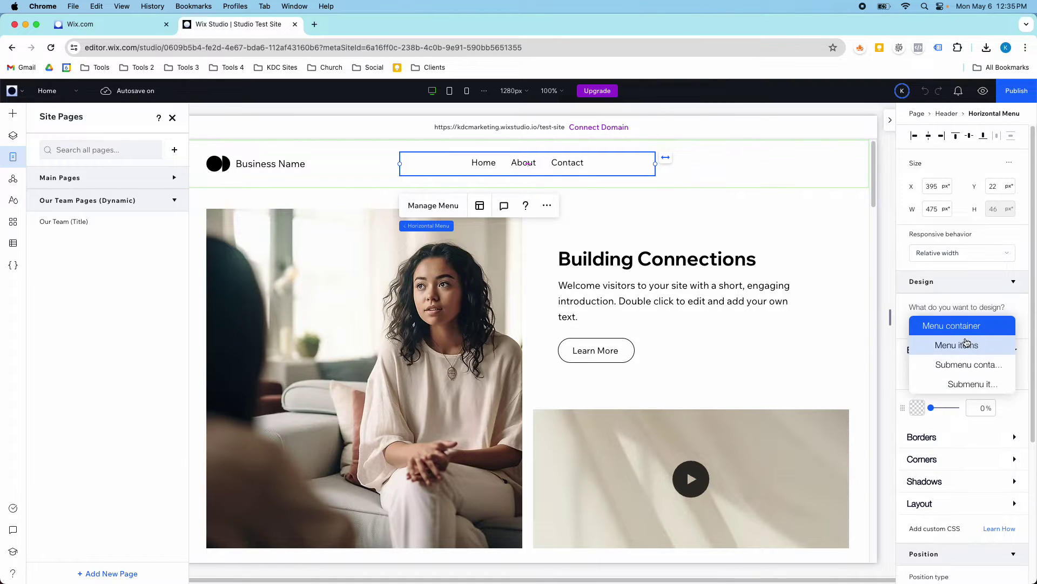
click(946, 343)
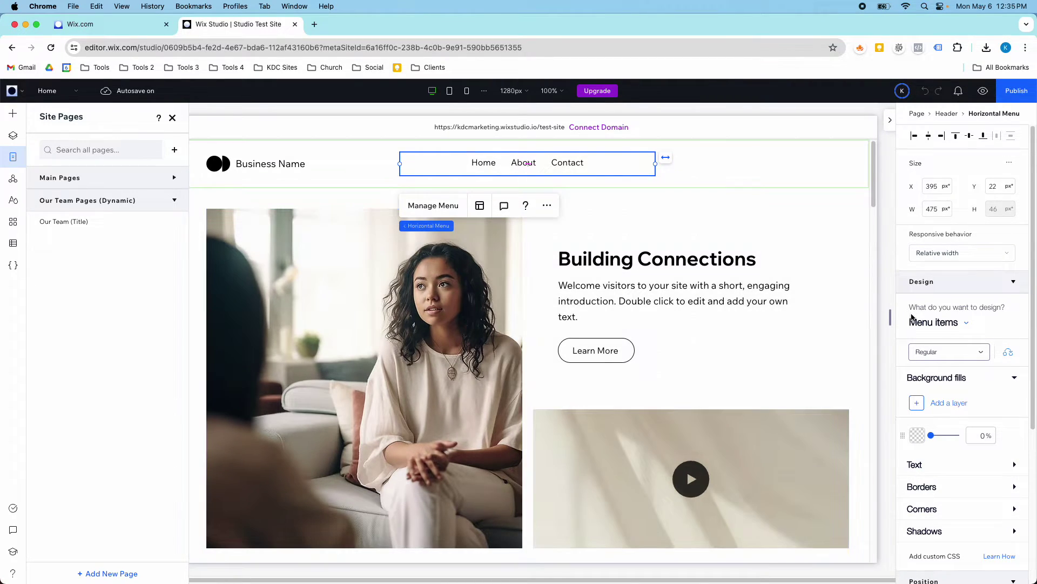
click(919, 323)
click(943, 365)
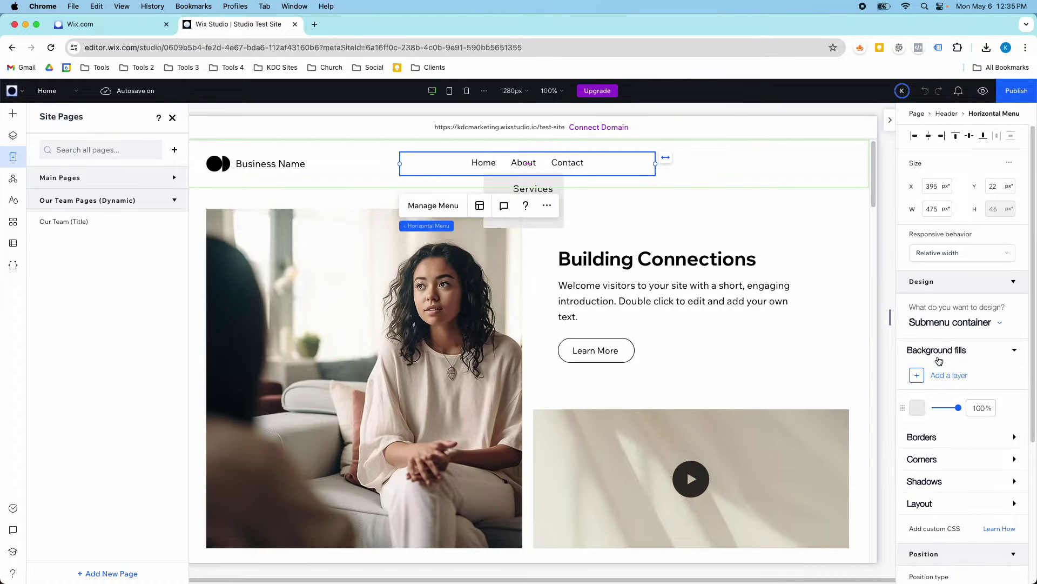
Preview the site to inspect the styling of the header's dropdown submenus, and return to the editor.
click(983, 90)
mouse_move(517, 142)
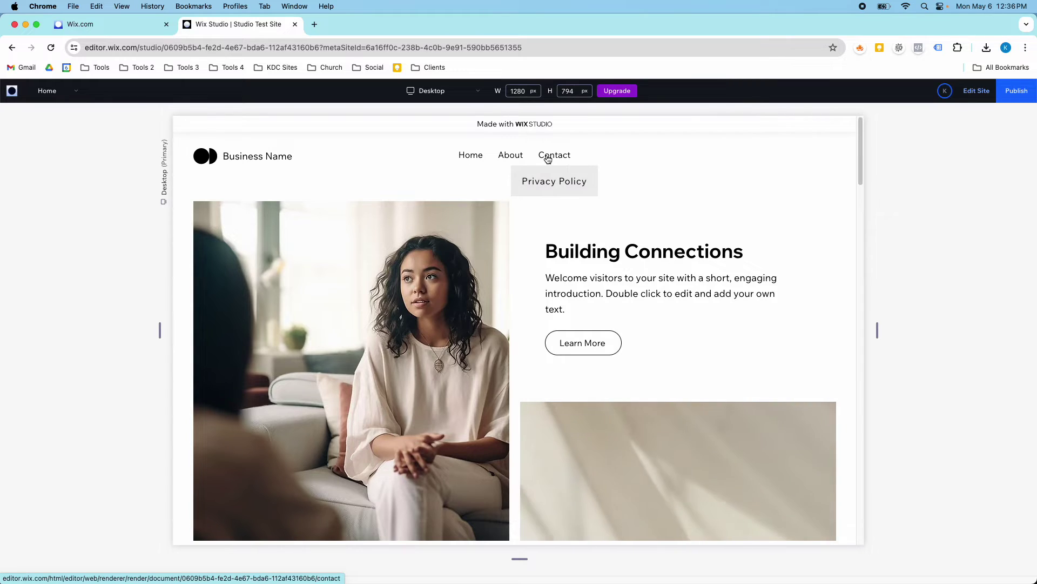
click(977, 91)
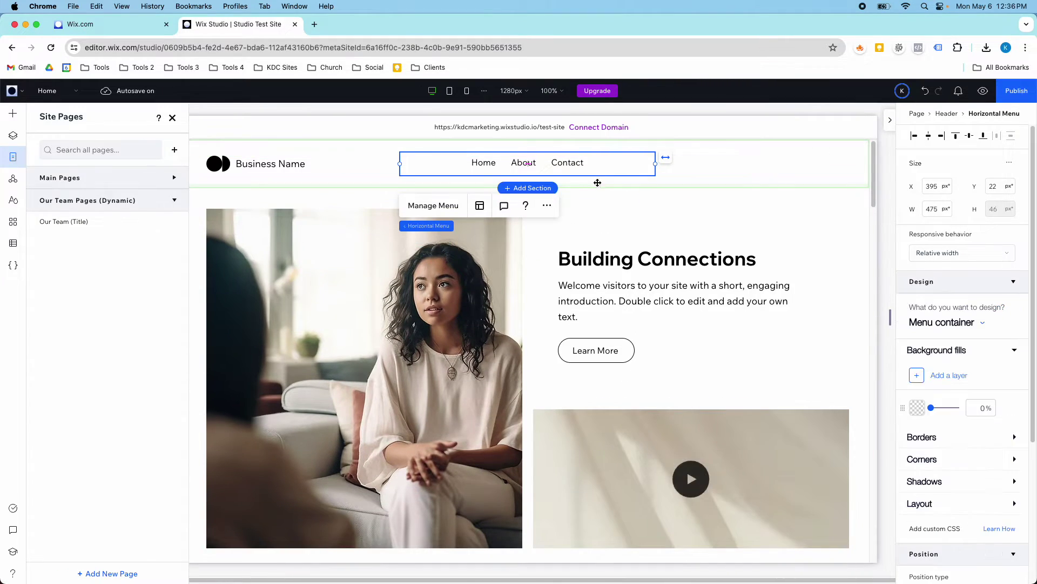
Compare the design settings of the submenu container and the submenu items, ending on the submenu container.
click(969, 326)
click(961, 363)
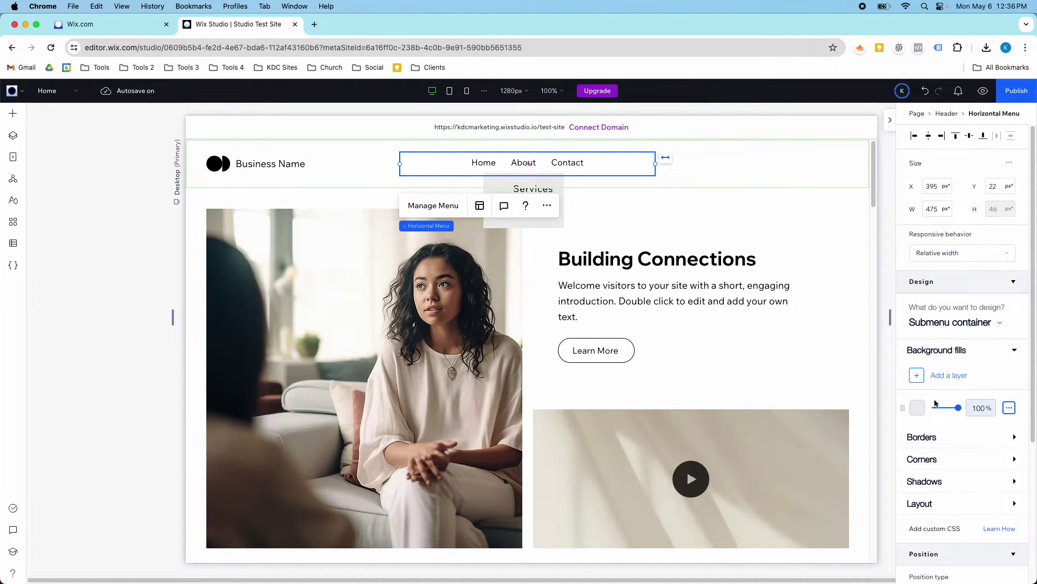
click(962, 324)
click(971, 381)
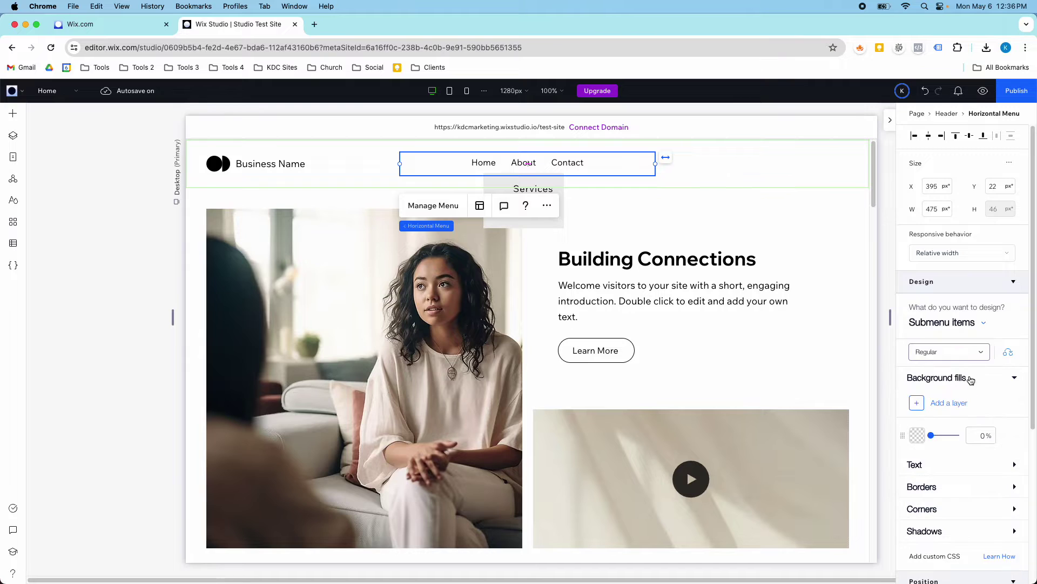
click(963, 324)
click(967, 365)
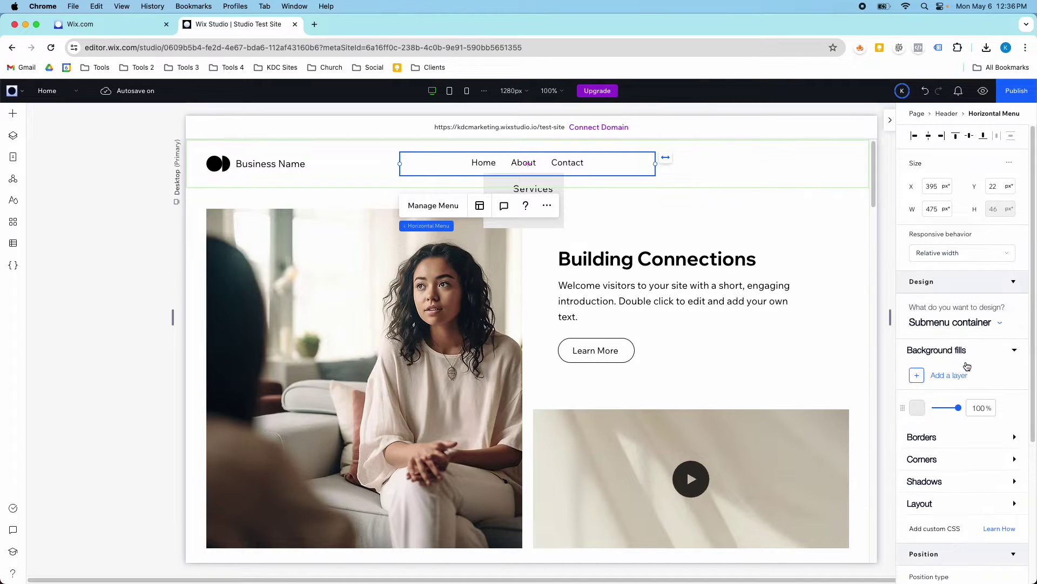
Try theme pink #FFAAAA as the submenu container's background fill, and restore light grey #EEEEEE.
click(918, 408)
click(930, 425)
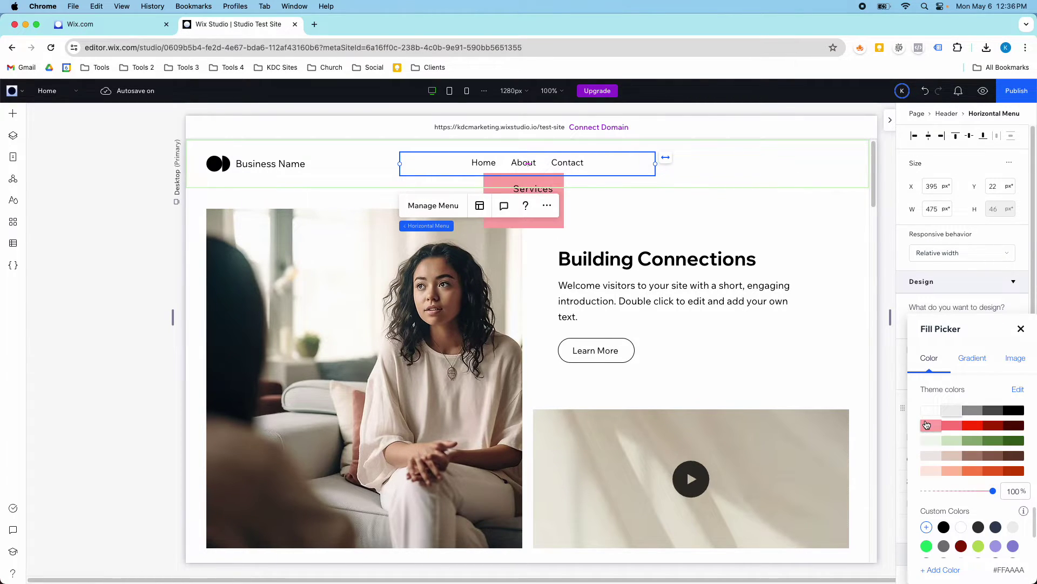
click(954, 425)
click(933, 426)
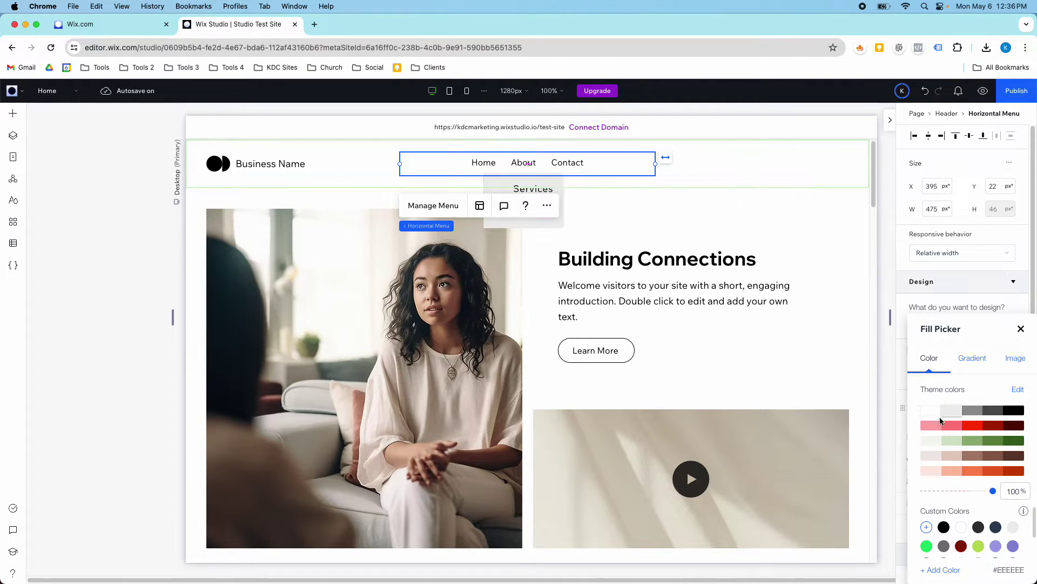
click(1021, 329)
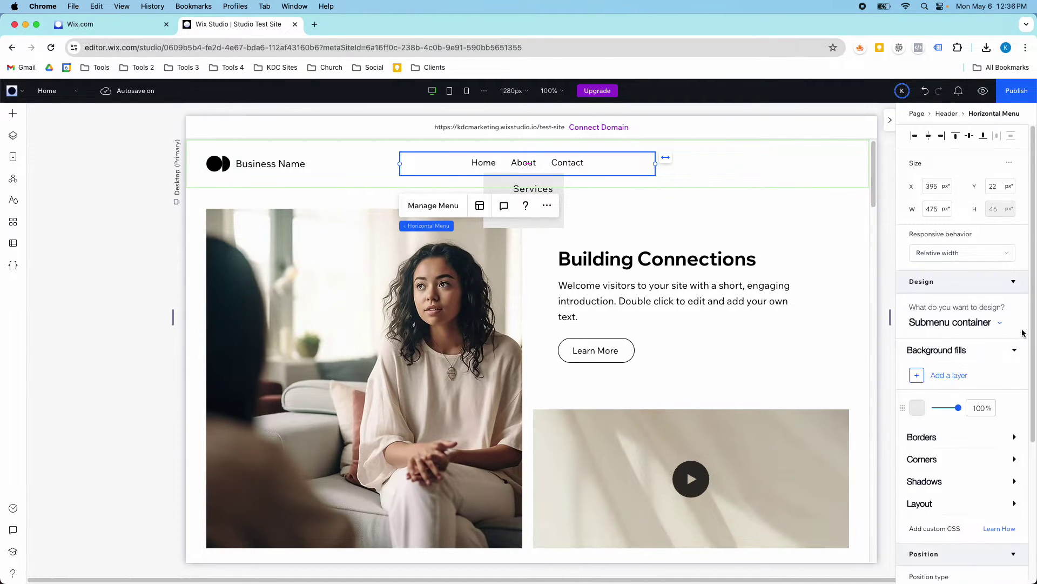
Open the text settings for the regular state of the submenu items.
click(981, 327)
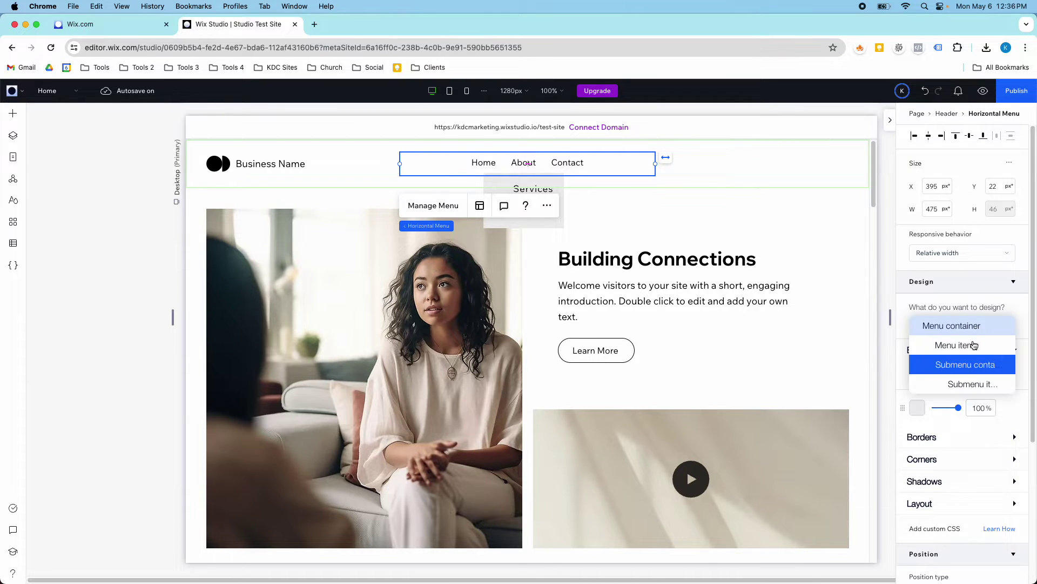
click(978, 384)
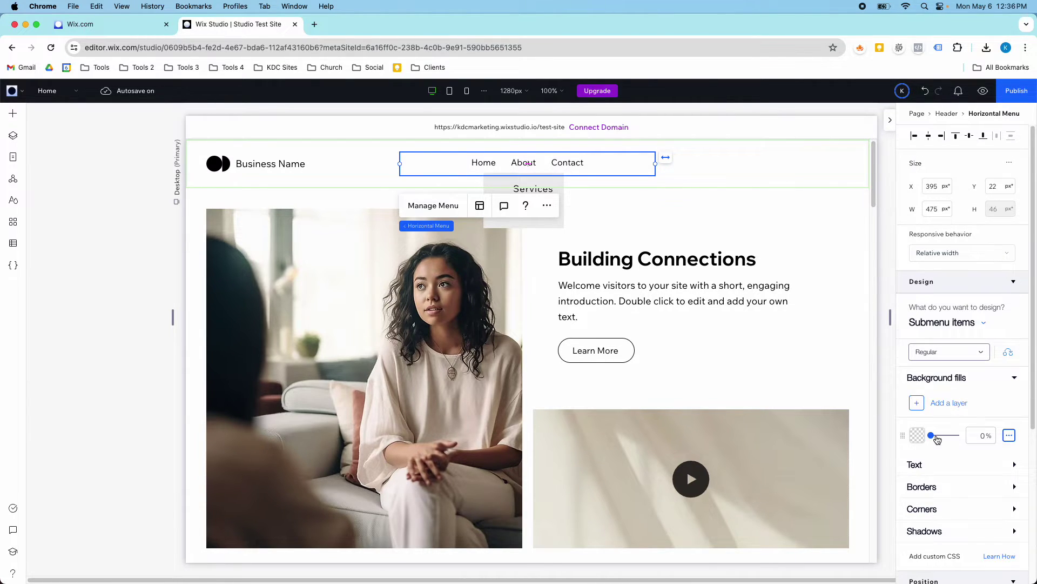
scroll(932, 430, down, 2)
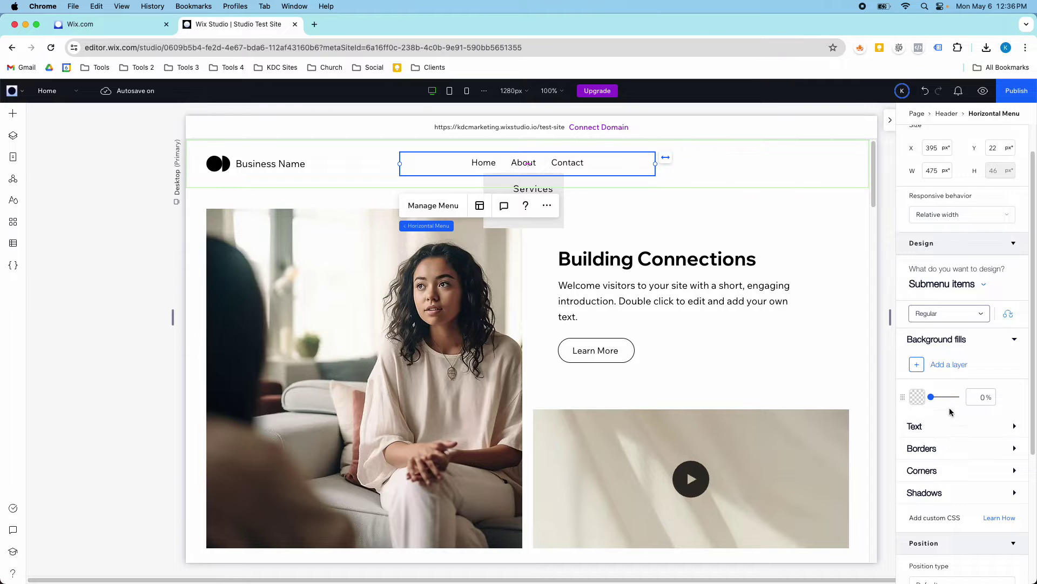
mouse_move(931, 397)
mouse_down()
mouse_move(972, 400)
mouse_move(931, 397)
mouse_up()
click(941, 427)
scroll(938, 418, down, 3)
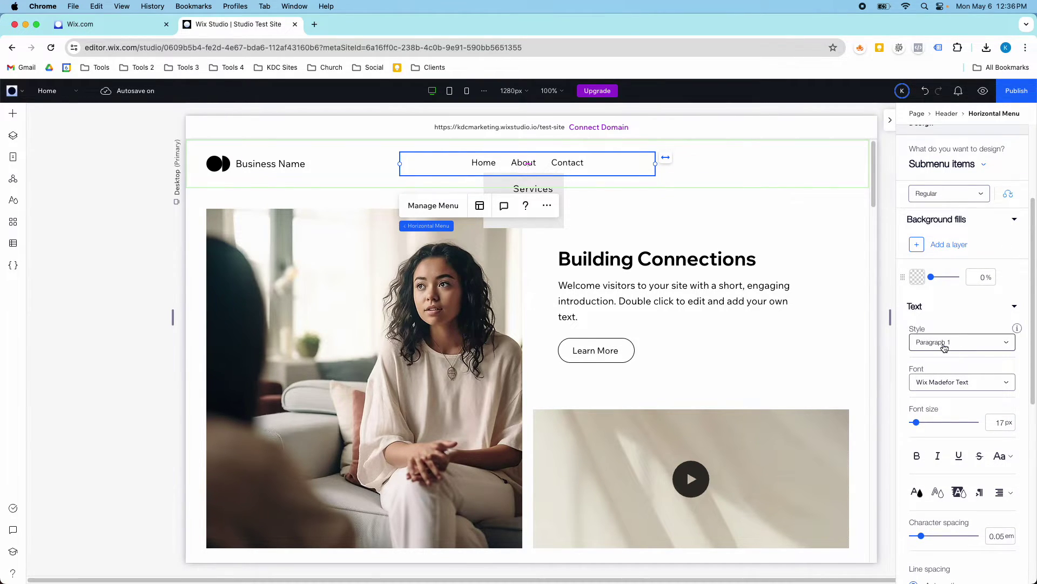
Try the Heading 1 text style on the submenu items, and return them to Paragraph 1.
click(943, 346)
scroll(945, 349, up, 5)
click(946, 349)
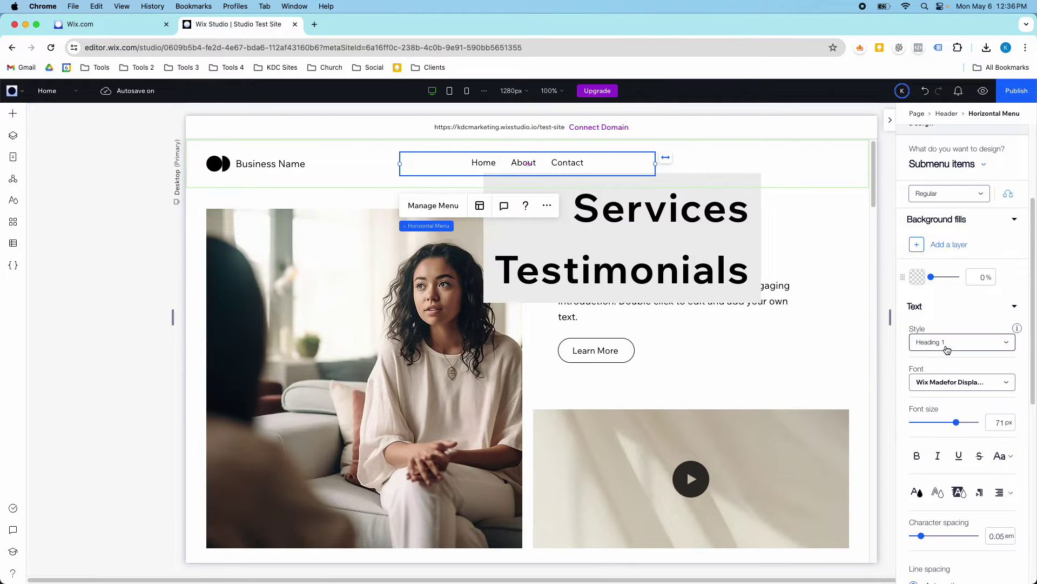
click(947, 343)
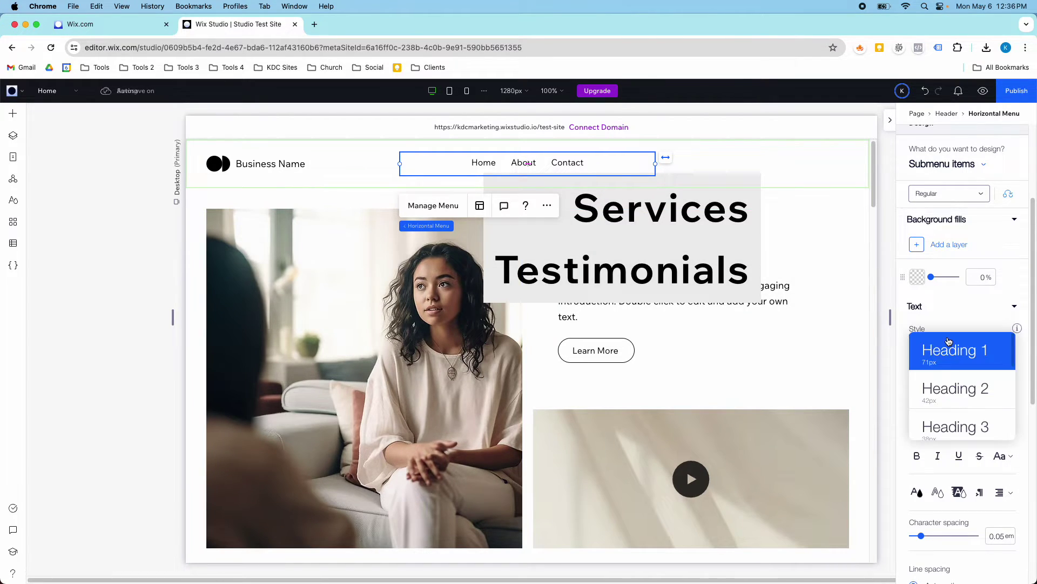
scroll(947, 389, down, 5)
click(949, 373)
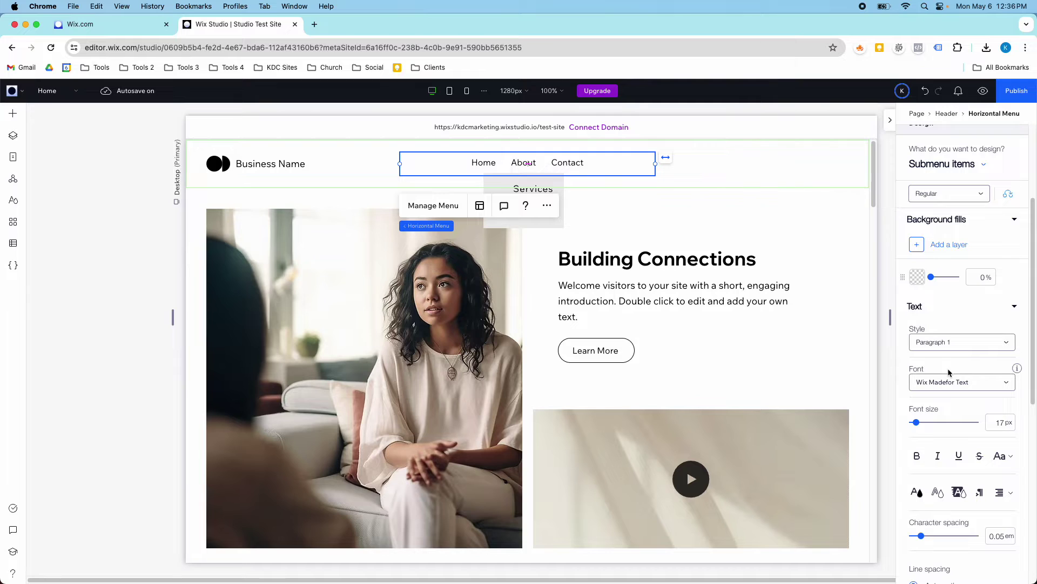
Try red #FF0000 and a light green as the submenu items' text color, and restore black #000000.
click(917, 492)
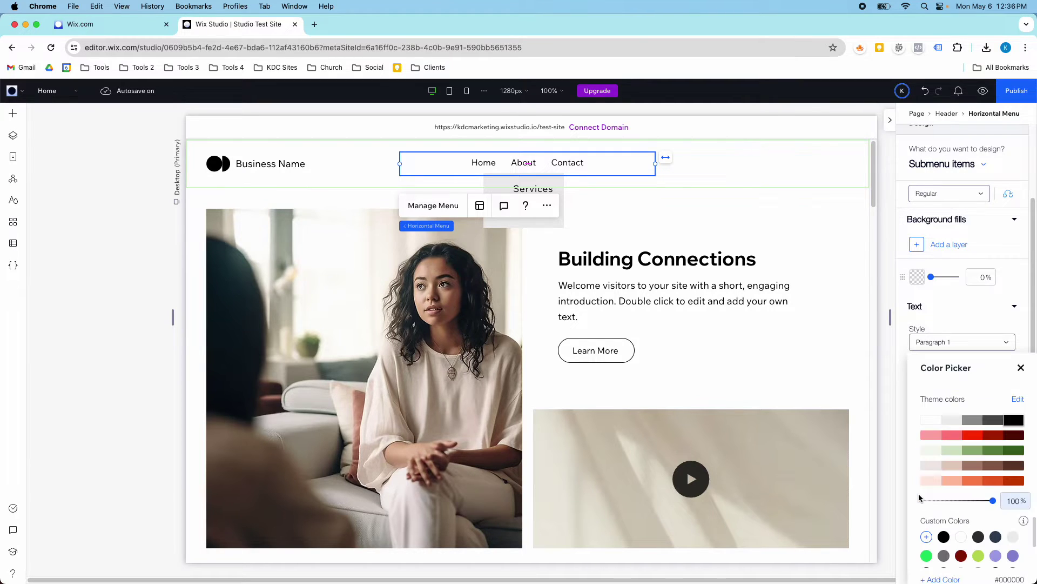
click(974, 436)
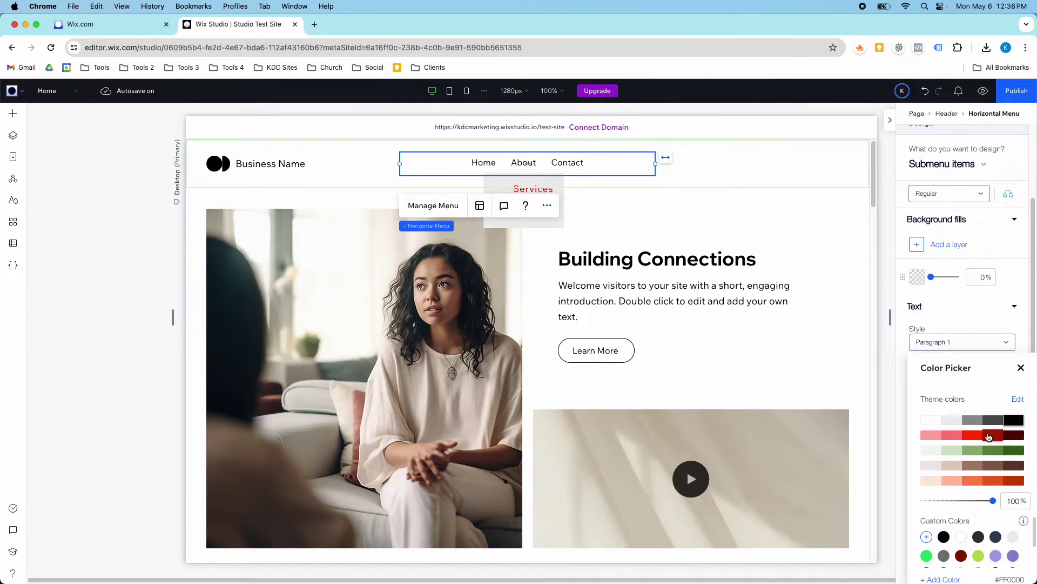
click(950, 452)
click(1014, 420)
click(1022, 370)
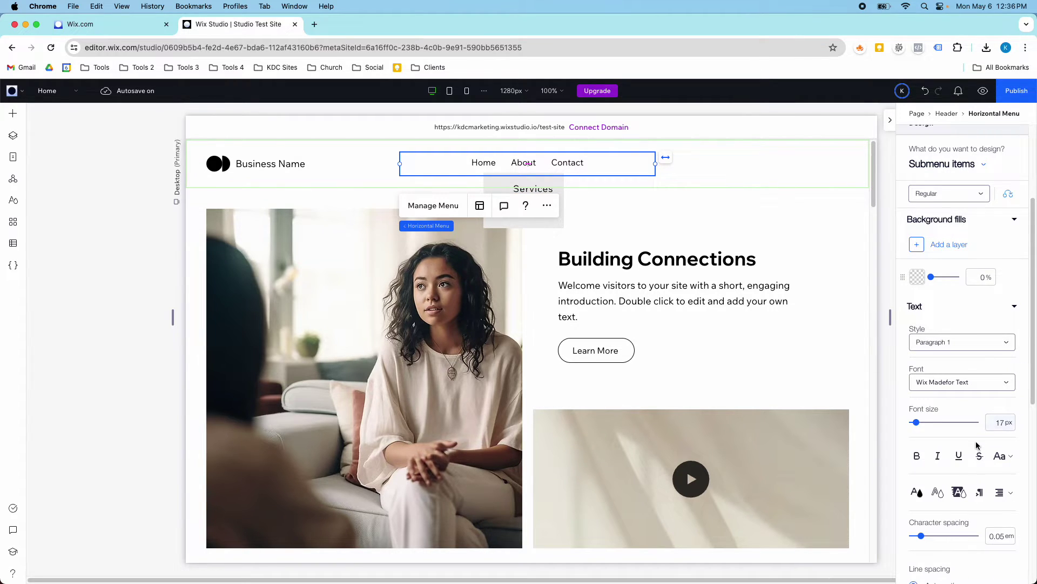
Look through the remaining text settings of the submenu items, including character spacing and line spacing.
scroll(975, 451, down, 3)
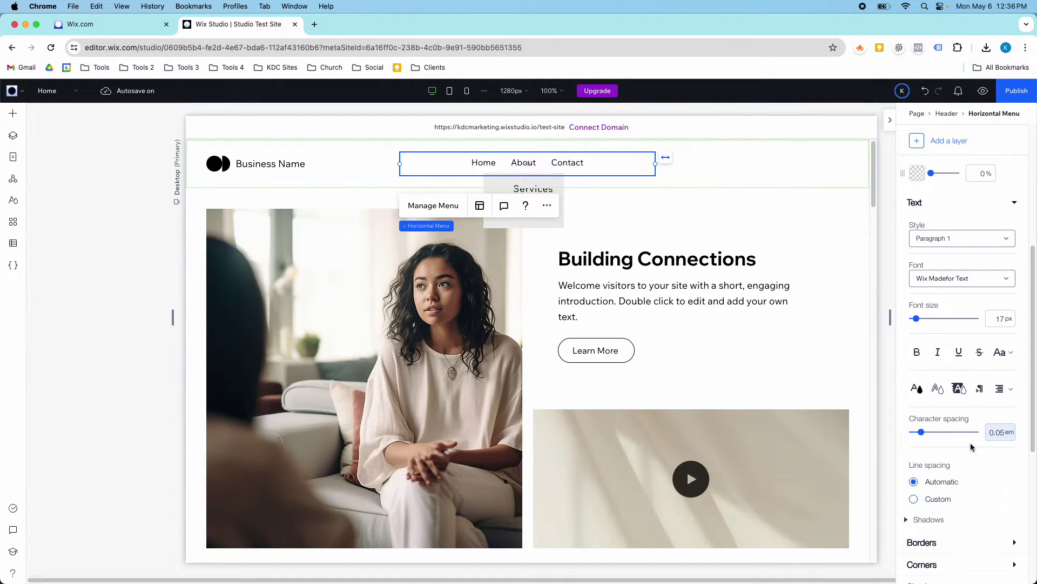
scroll(970, 443, down, 3)
scroll(962, 500, up, 5)
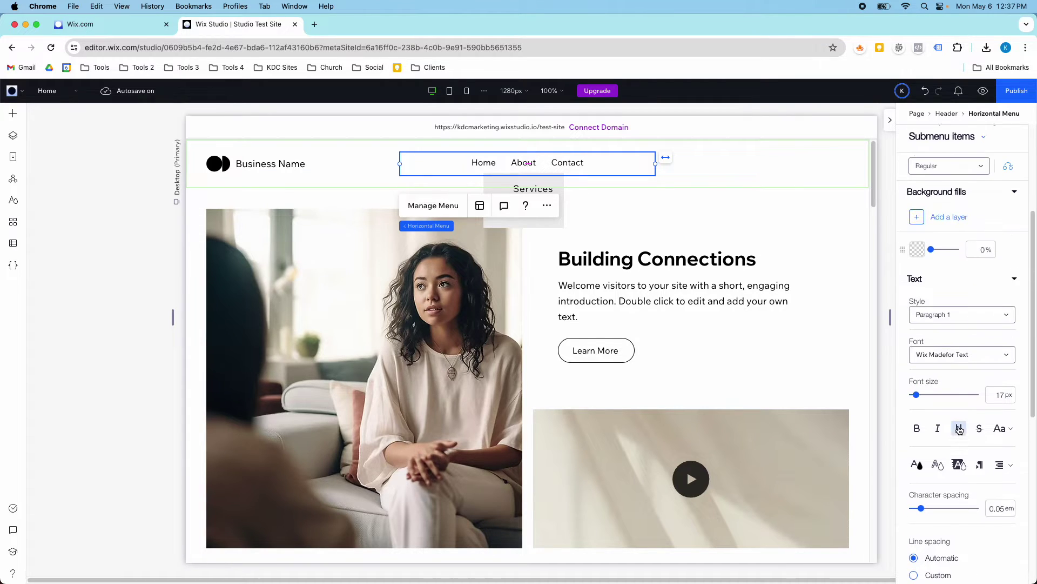
Collapse the text settings and switch the submenu items' design to the Hover state.
click(1016, 280)
scroll(970, 294, up, 4)
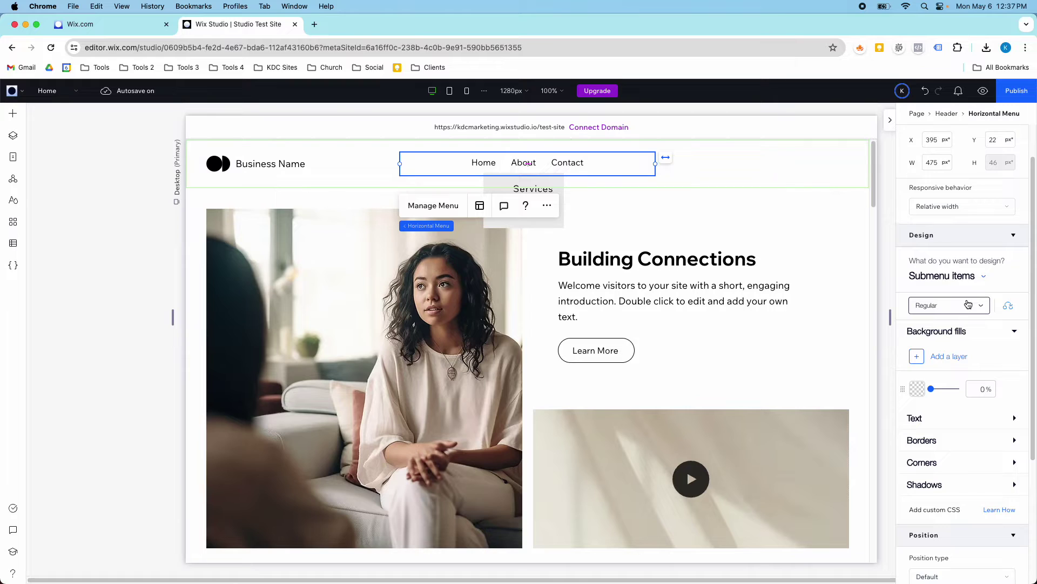
click(968, 304)
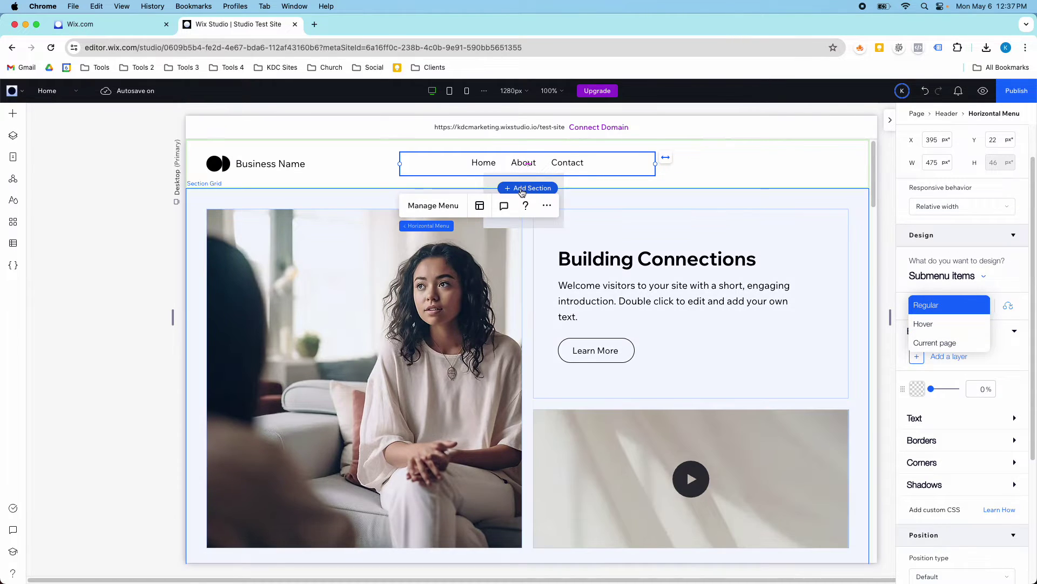
click(535, 203)
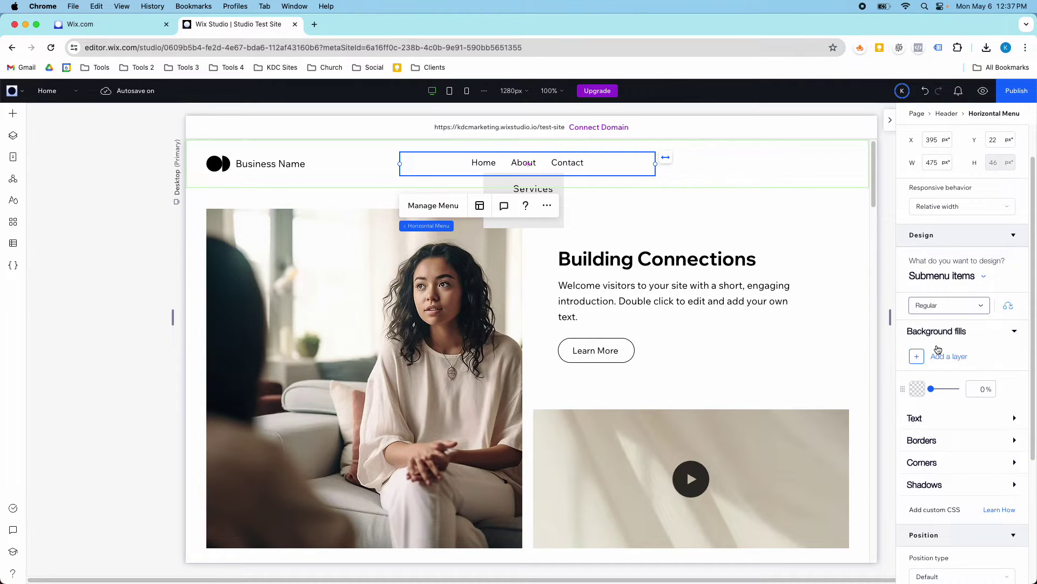
click(942, 307)
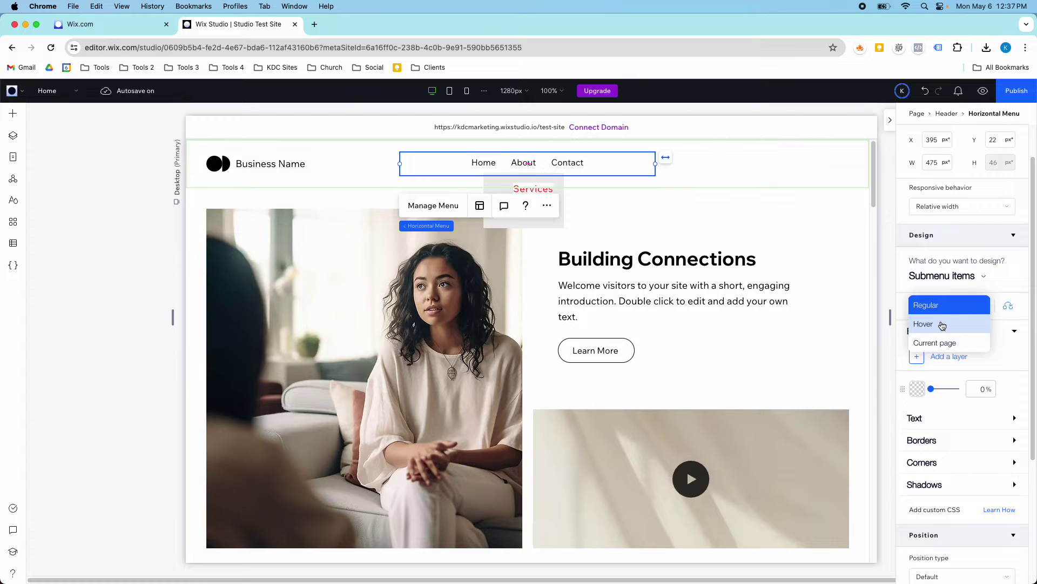
click(942, 325)
Review the text and border settings for the submenu items' hover state and the list of designable menu parts.
scroll(949, 383, down, 1)
click(959, 401)
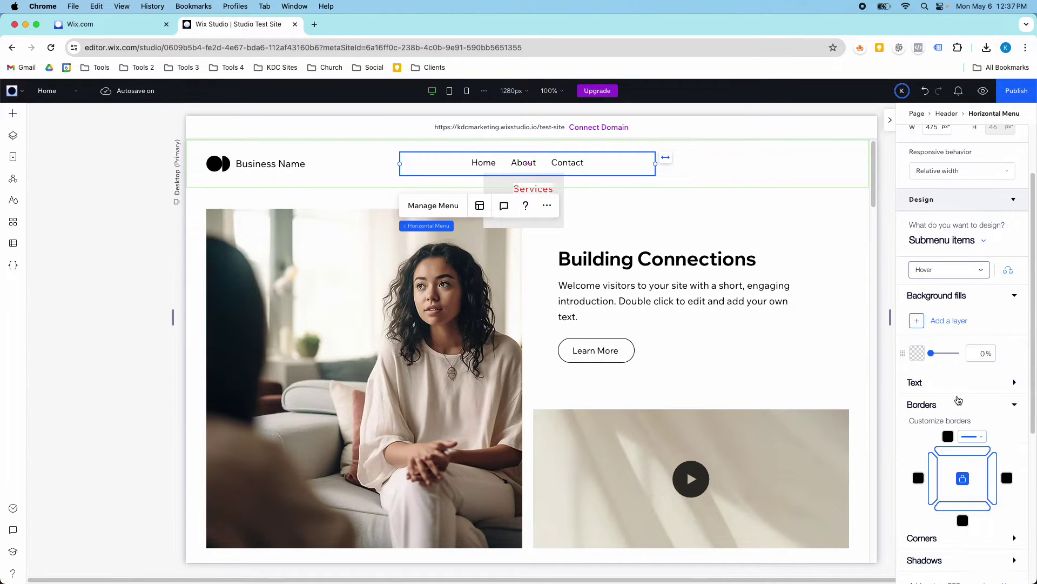
click(952, 388)
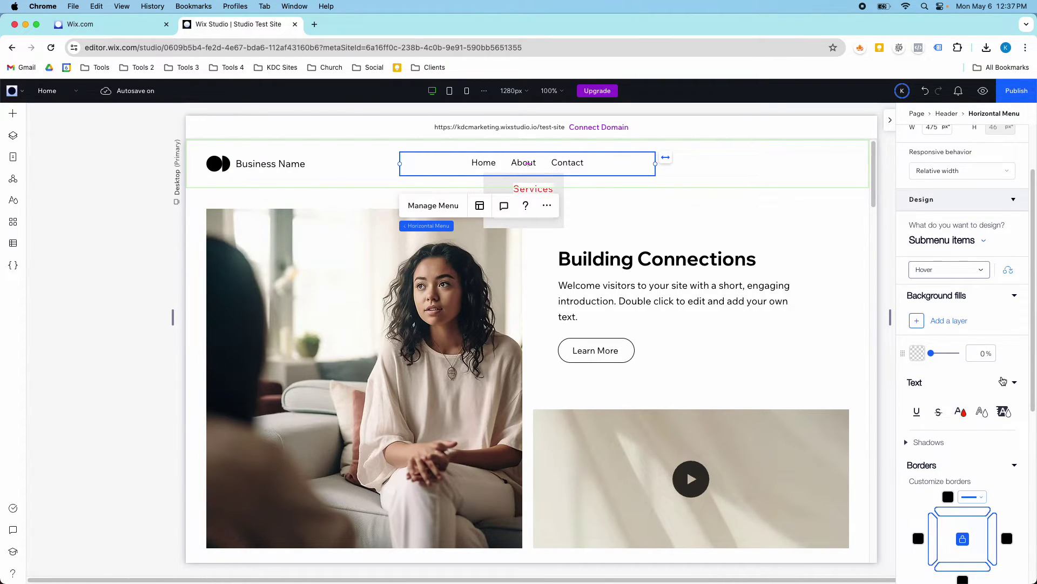
click(1010, 382)
click(1011, 382)
click(1016, 463)
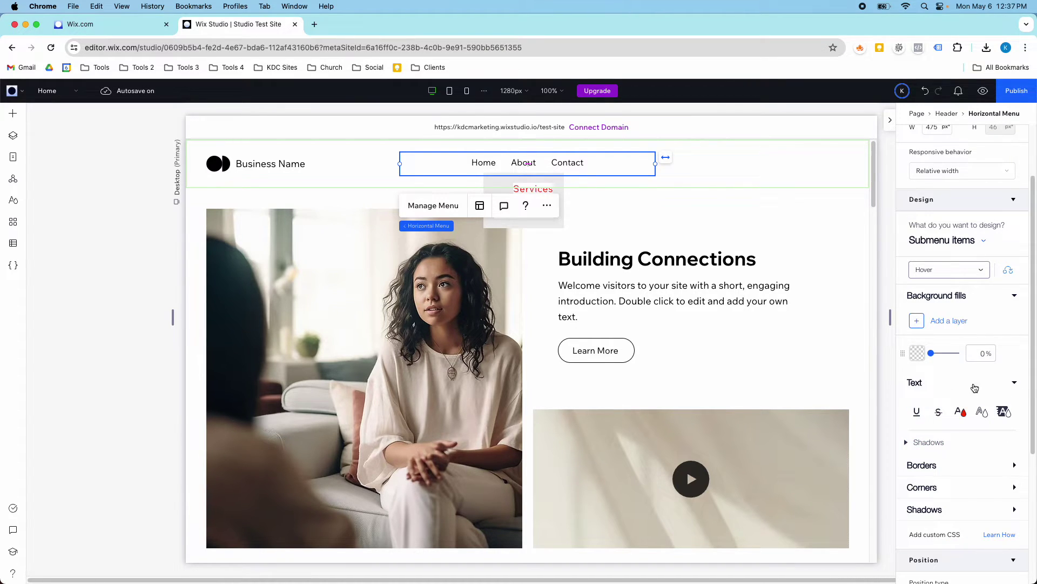
click(1015, 382)
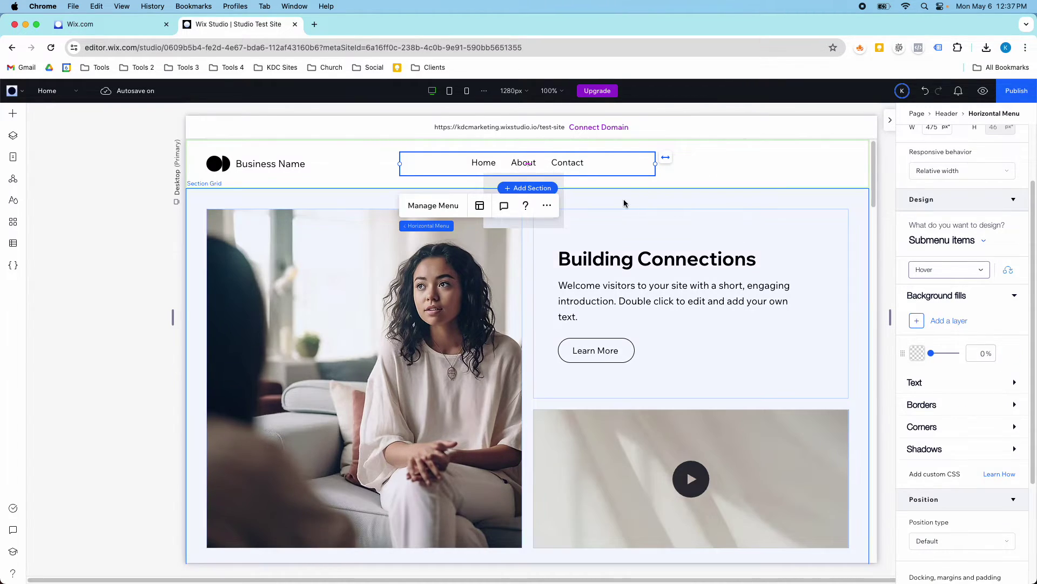
click(958, 241)
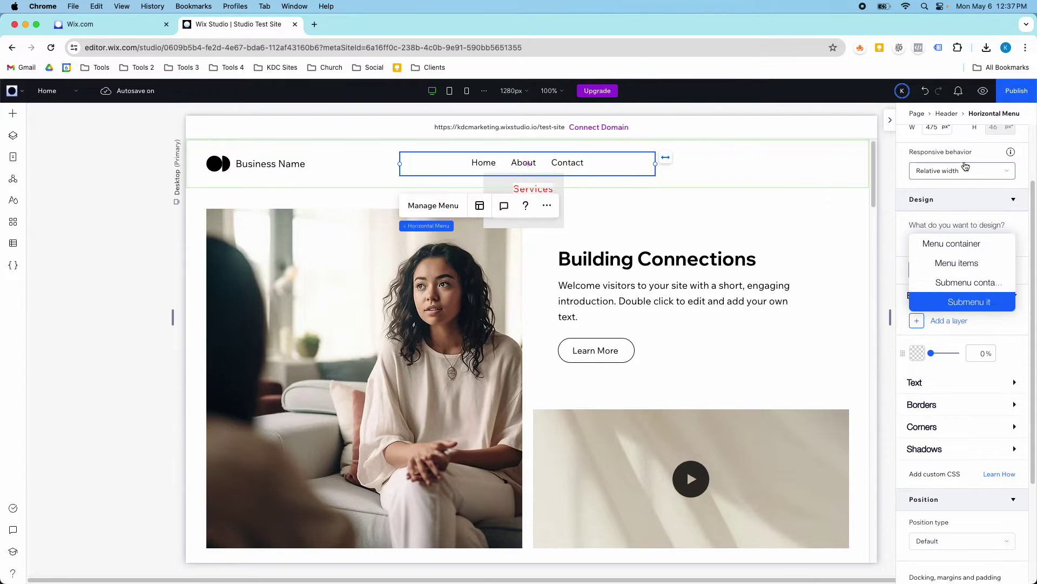
Review the main menu's layout options for overflow with Wrap, item spacing, alignment, direction and padding.
click(479, 205)
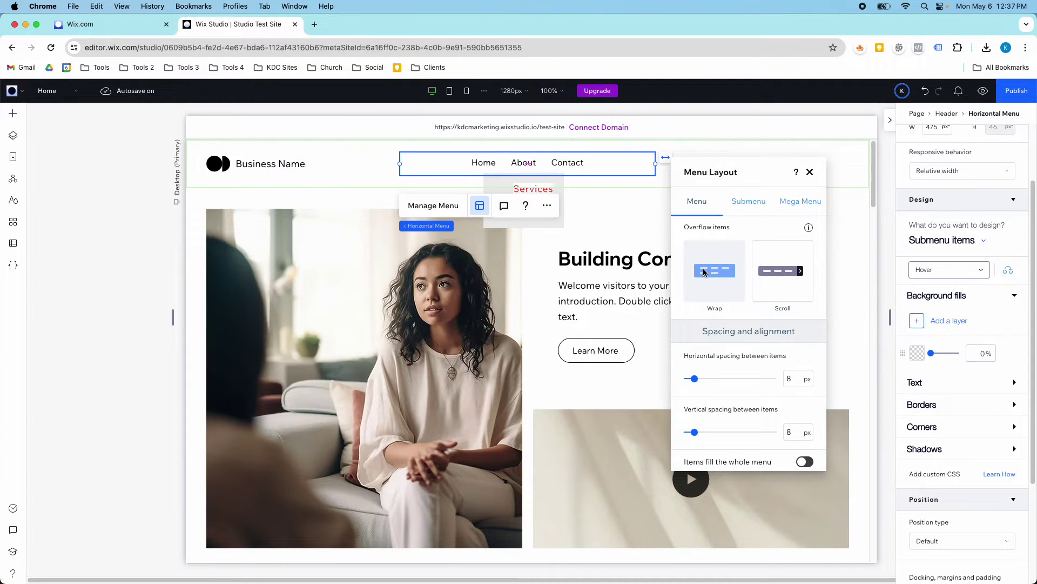
click(720, 270)
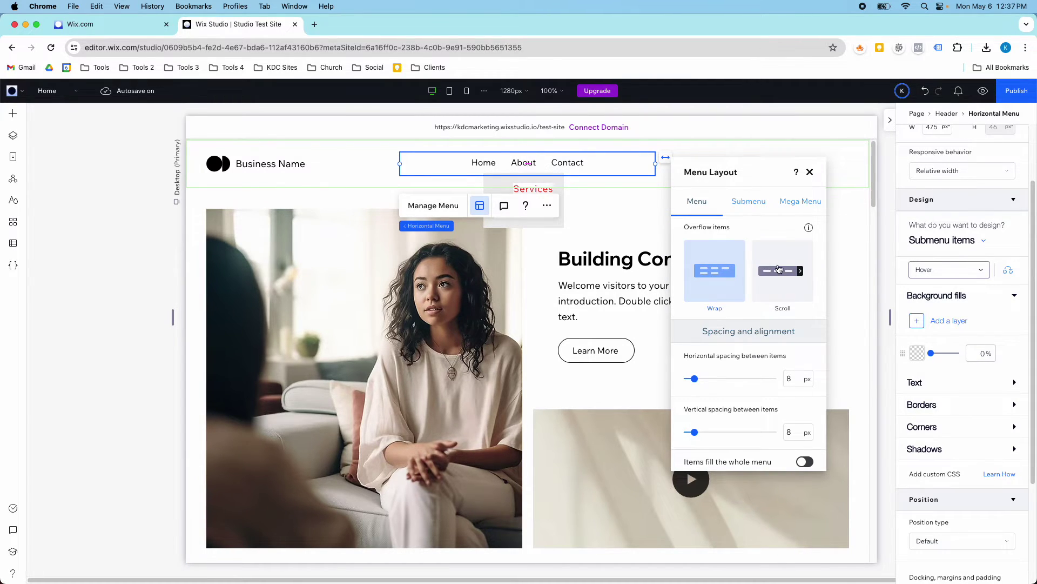
scroll(757, 284, down, 4)
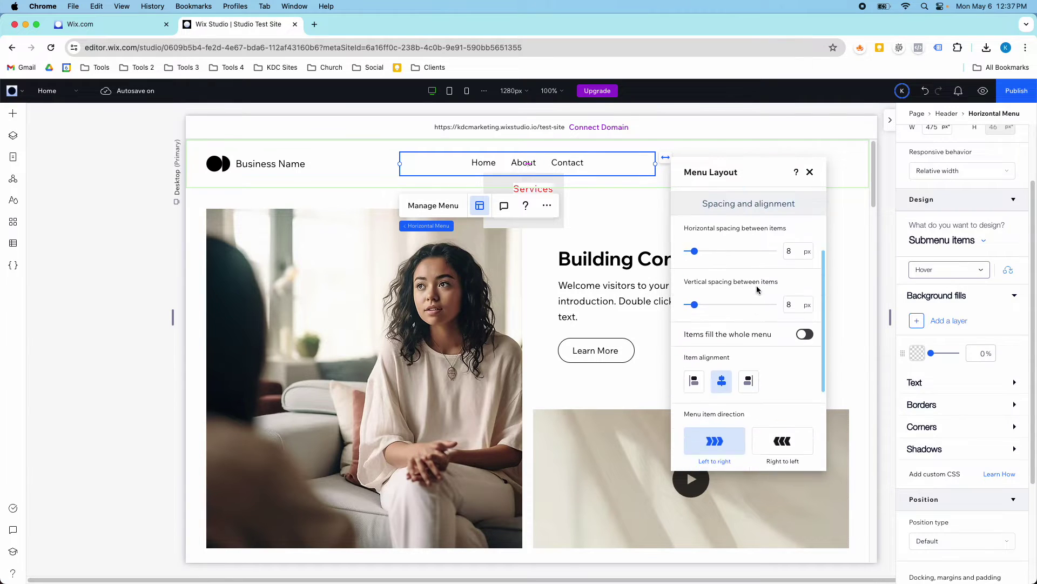
scroll(754, 276, down, 2)
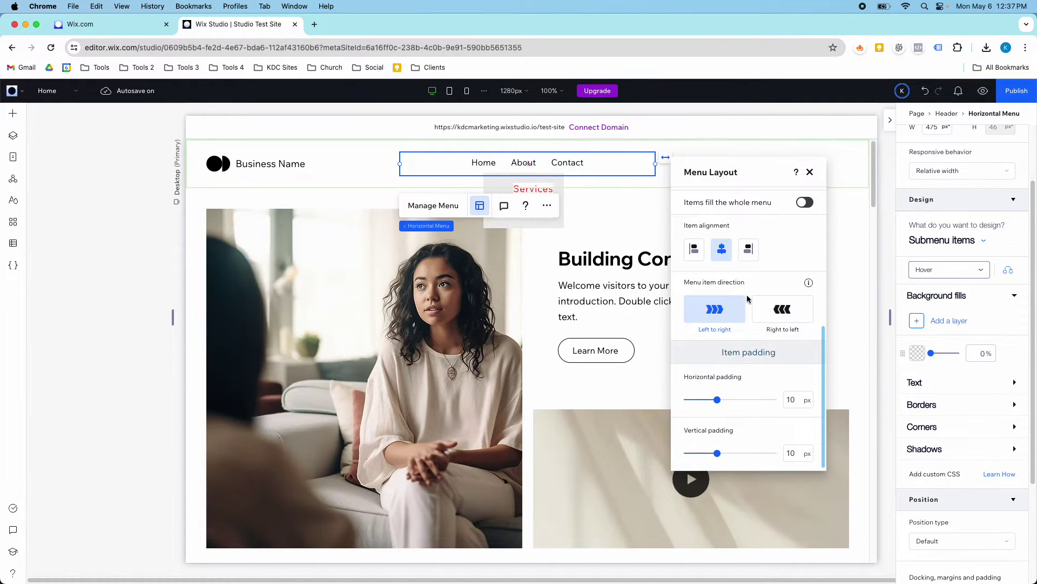
scroll(777, 388, up, 5)
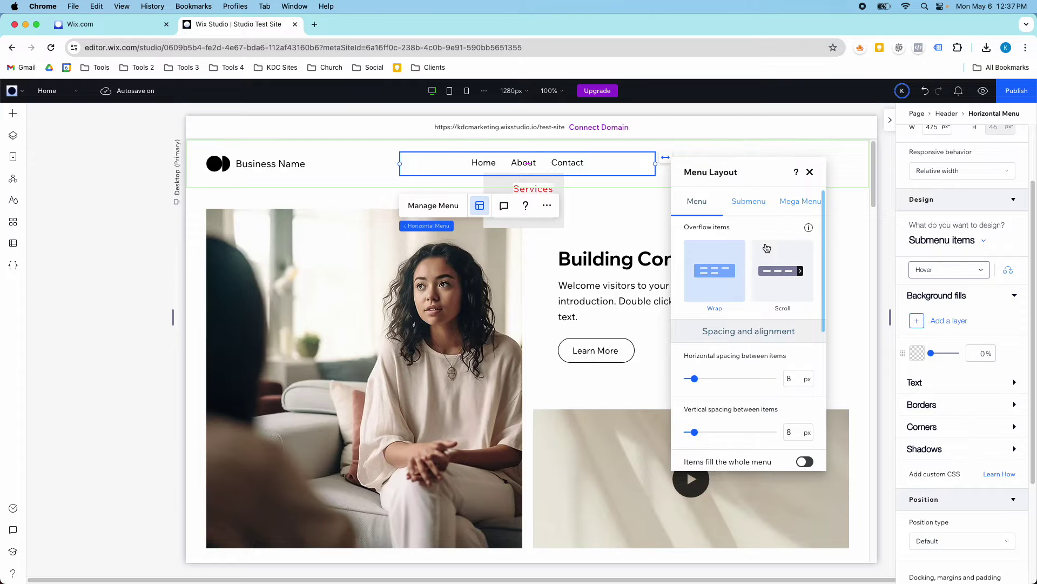
Try the Columns layout for how submenus open, and return it to Flyout.
click(749, 201)
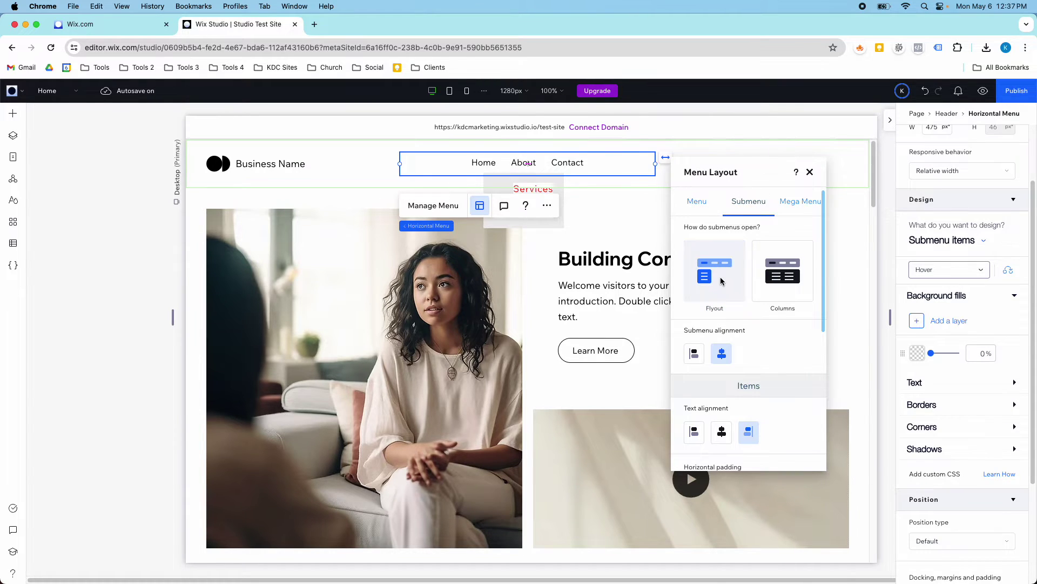
click(704, 276)
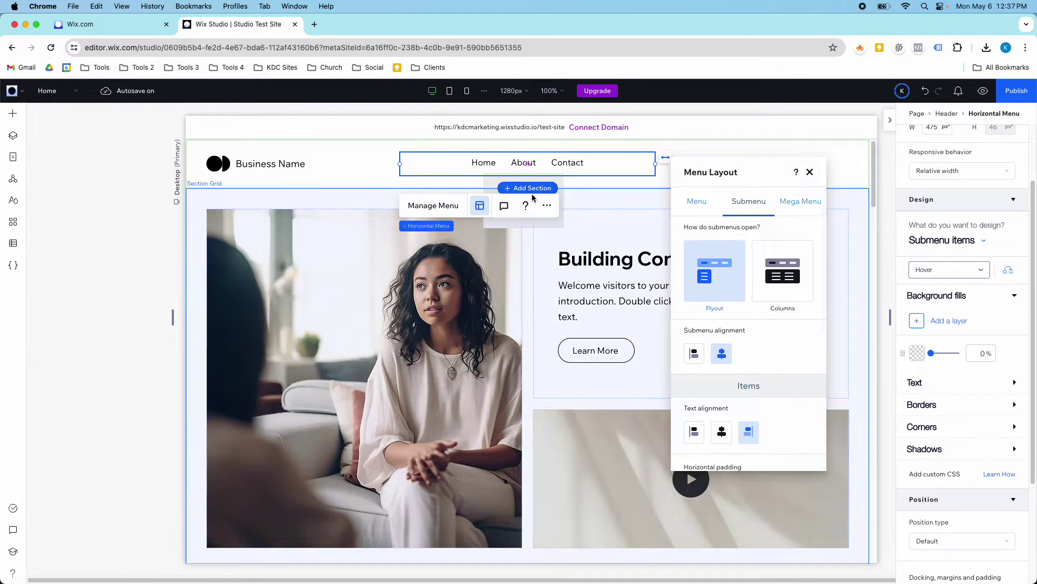
click(763, 270)
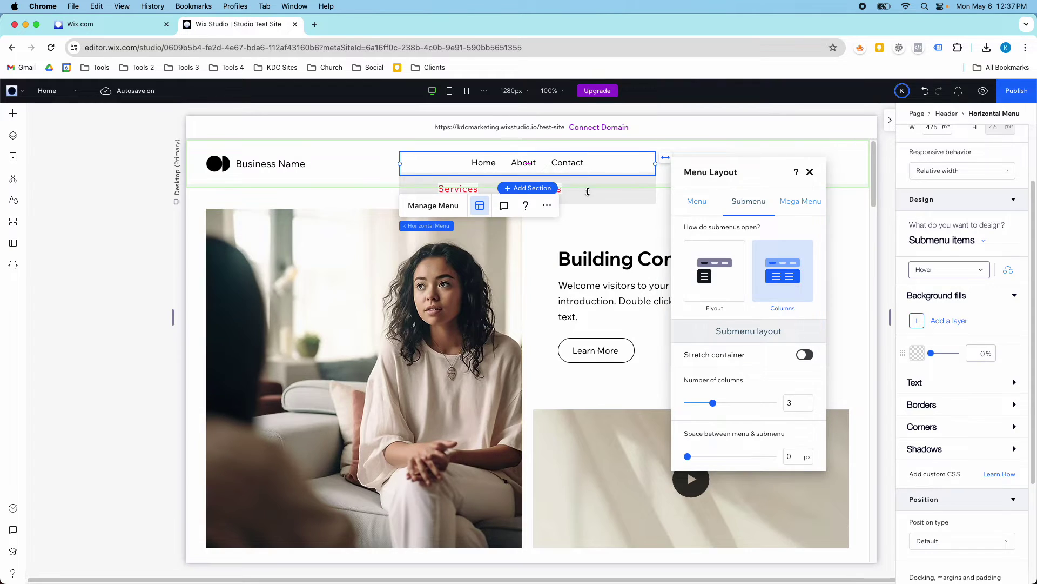
click(705, 275)
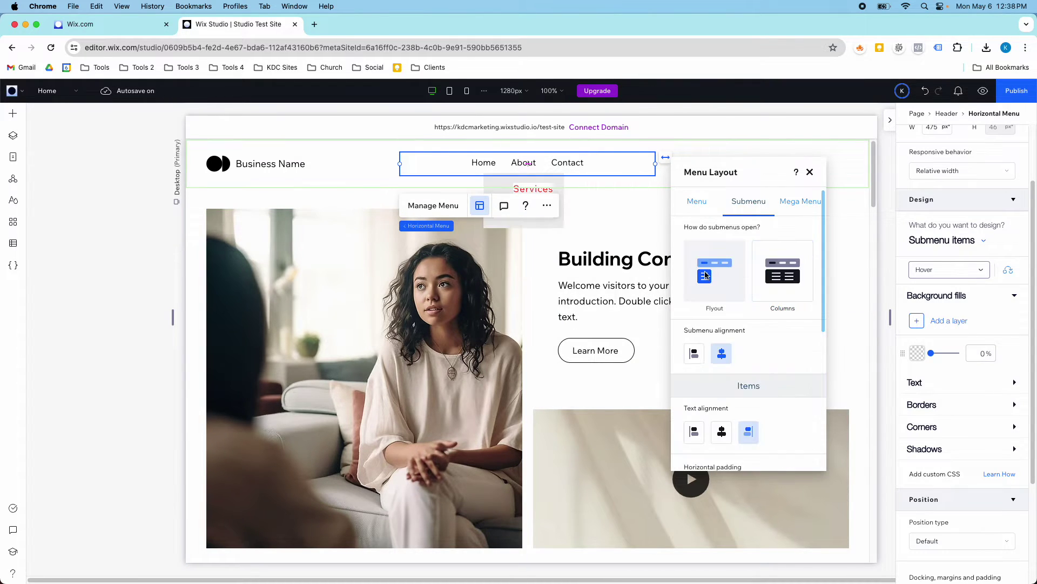
Look through the flyout submenu's alignment, padding and item spacing options, and close the layout settings.
scroll(733, 306, down, 3)
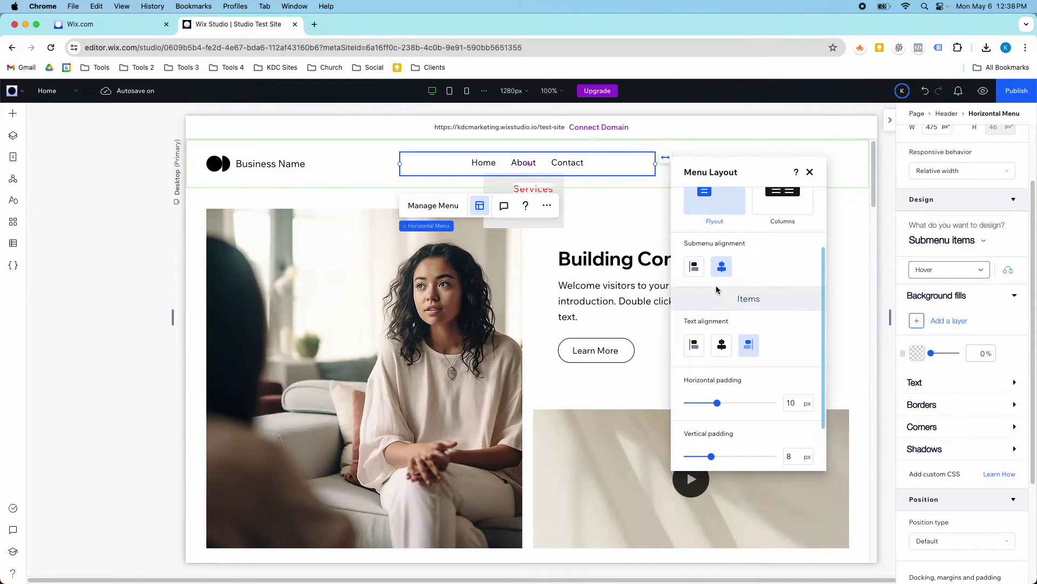
scroll(724, 316, down, 1)
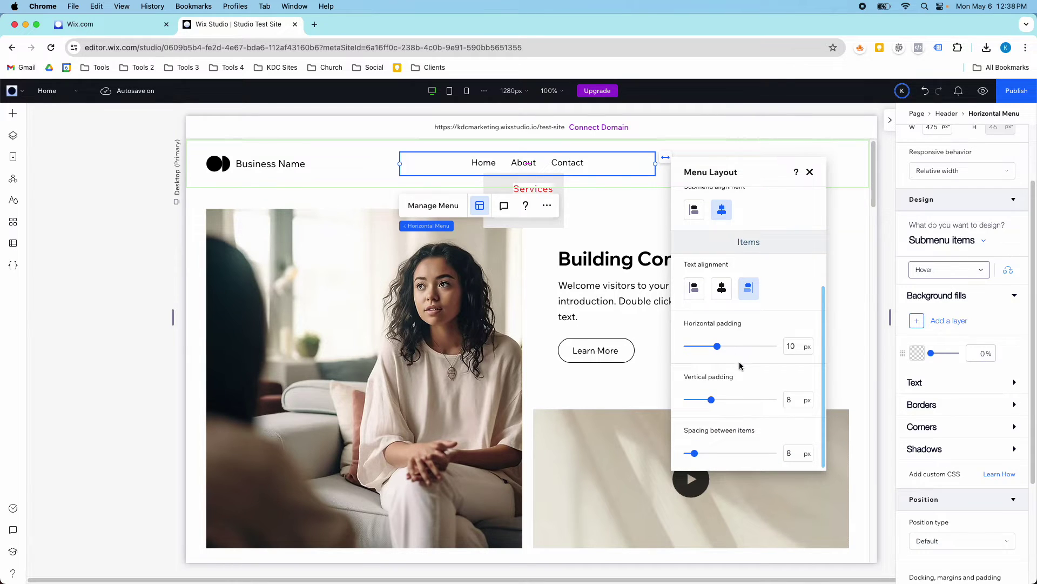
scroll(741, 362, up, 5)
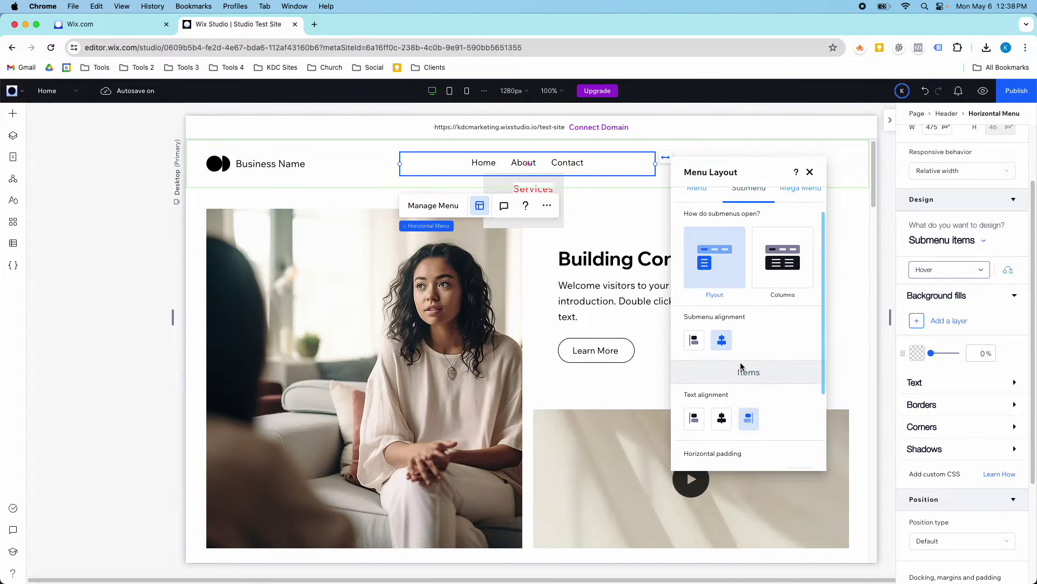
click(809, 173)
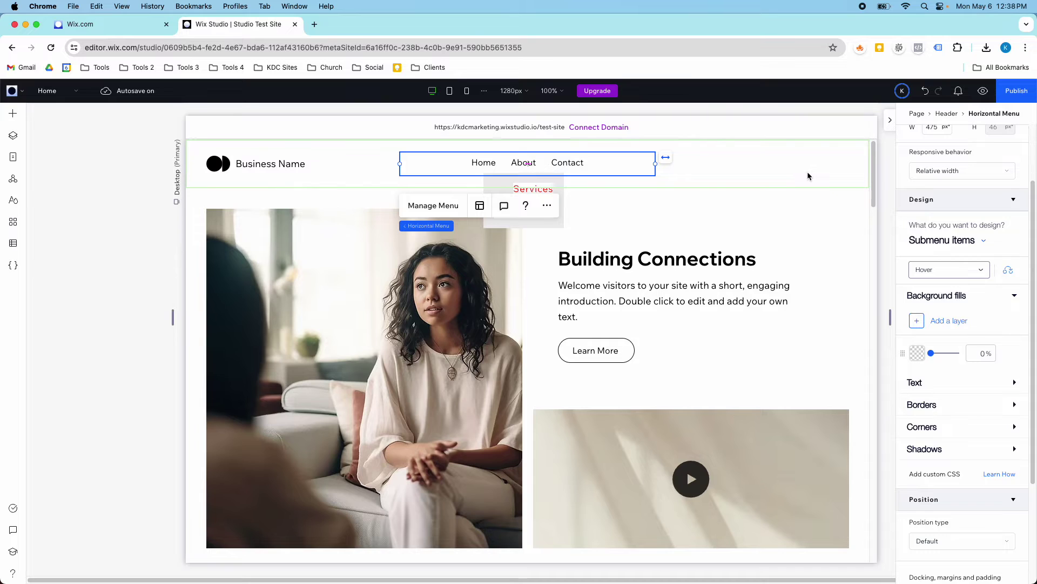
Switch the submenu items back to the Regular state, preview the About dropdown on desktop, and return to editing.
click(940, 269)
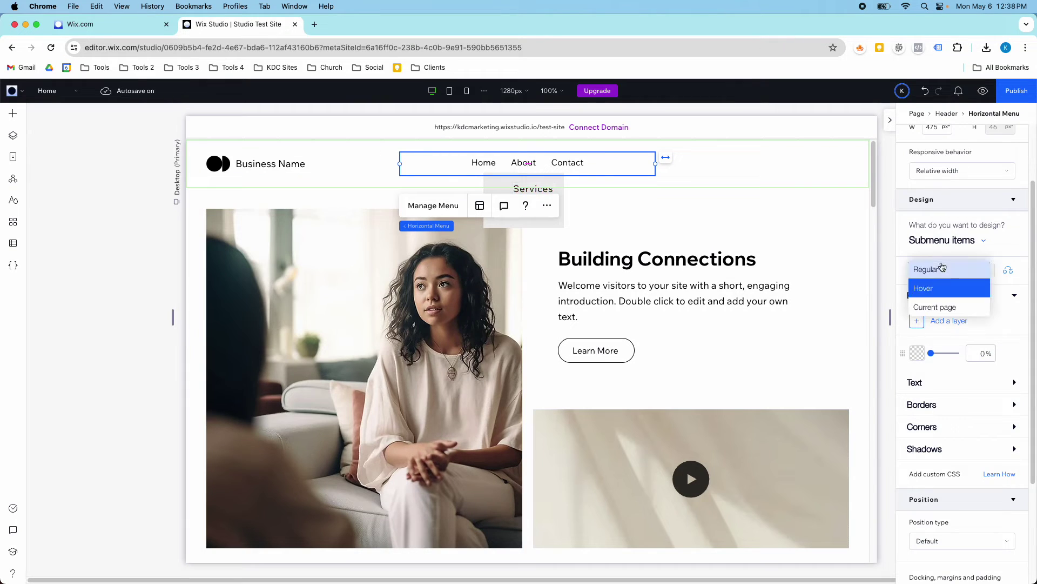
click(934, 268)
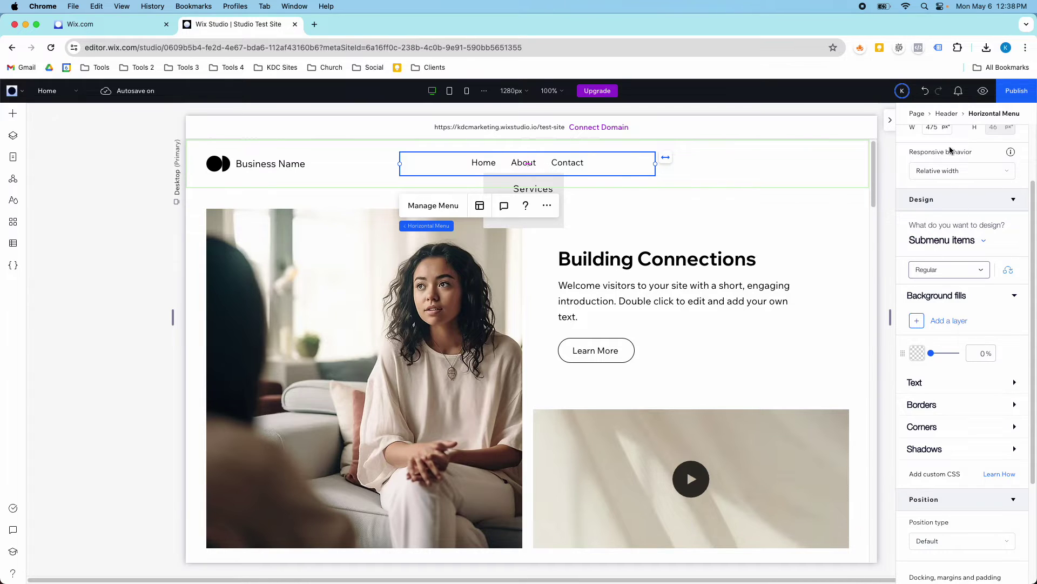
click(983, 90)
mouse_move(515, 150)
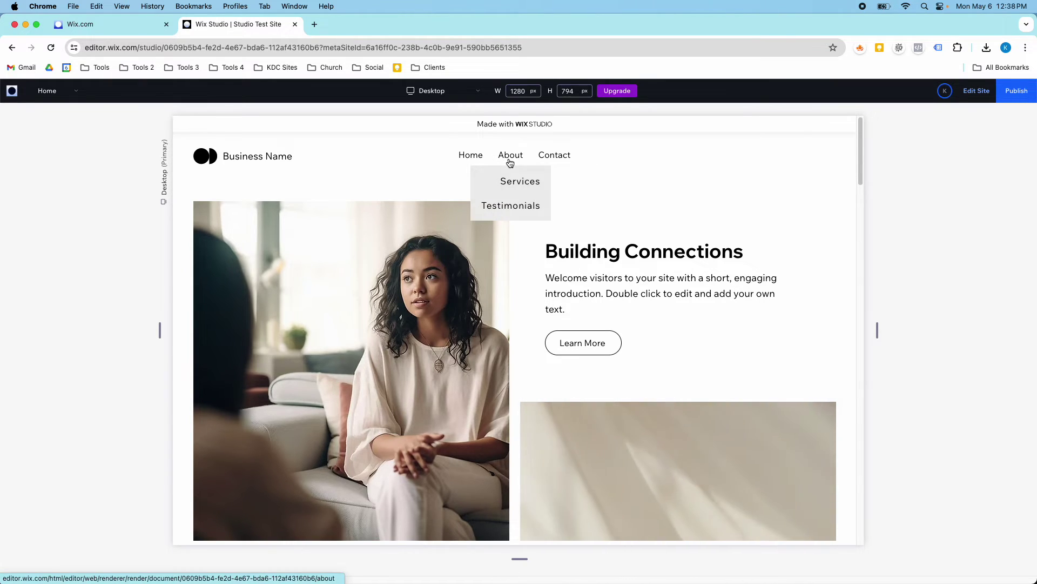
click(973, 91)
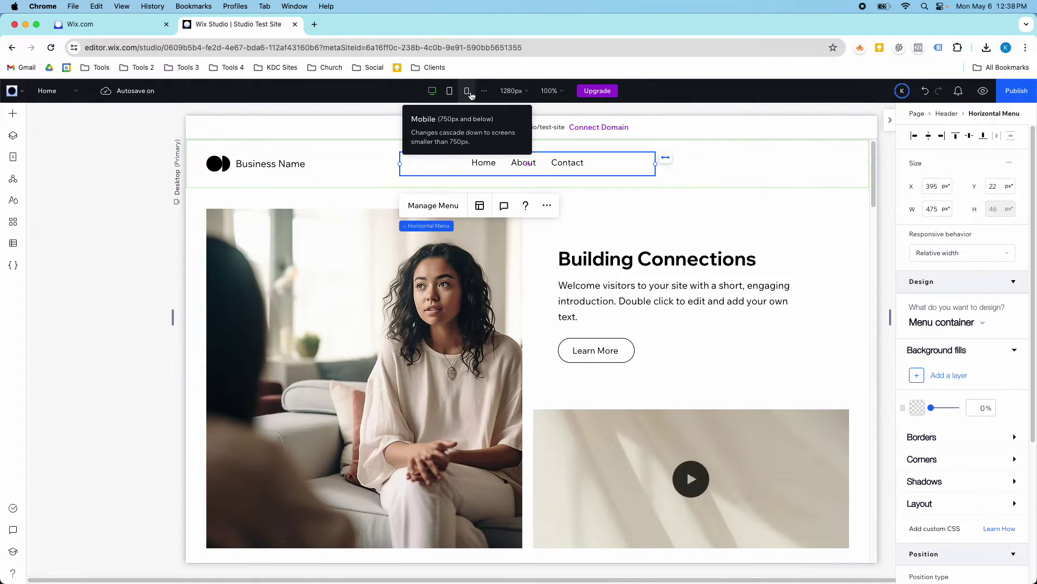
Switch to the Mobile breakpoint and open the hamburger menu for editing.
click(467, 91)
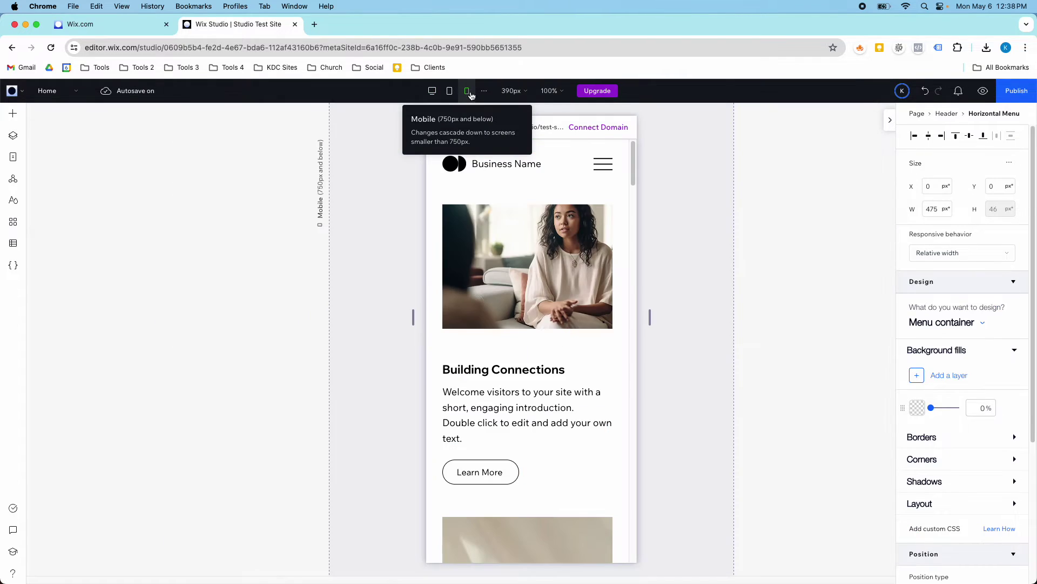
click(603, 164)
click(372, 210)
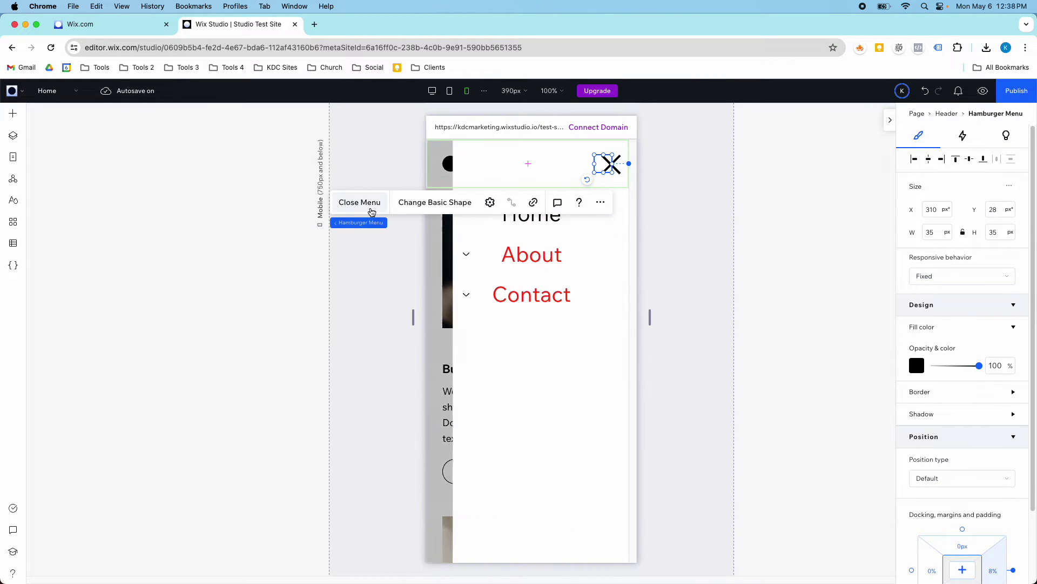
click(439, 254)
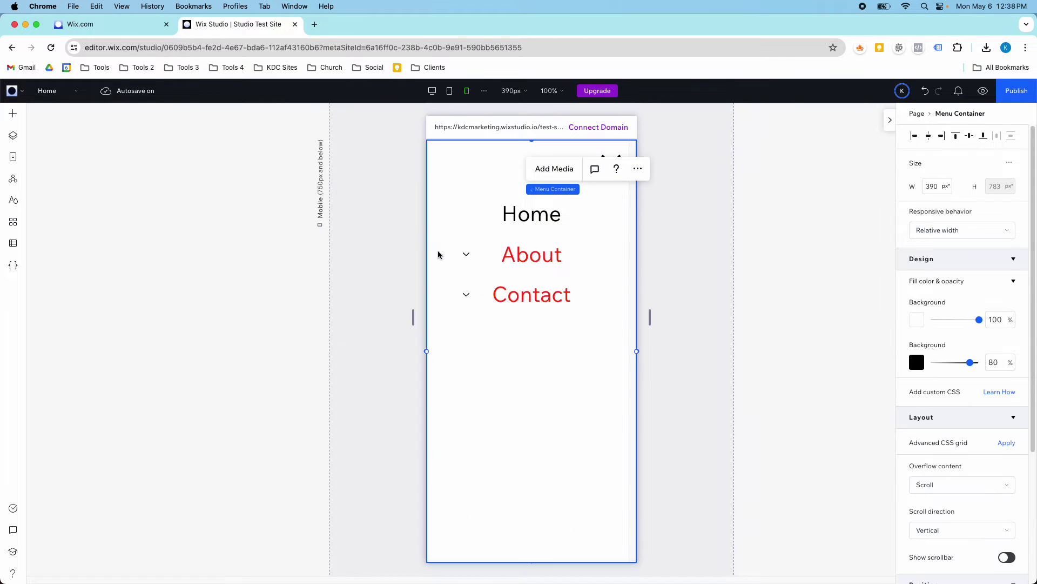
Preview the mobile site and expand and collapse the About and Contact submenus in the hamburger menu.
click(984, 91)
click(594, 163)
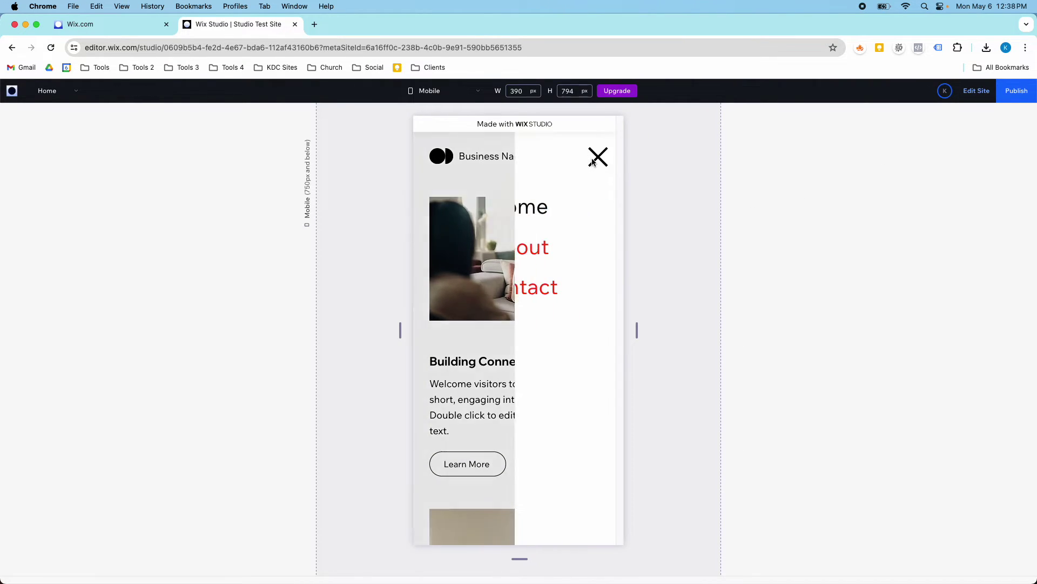
click(461, 250)
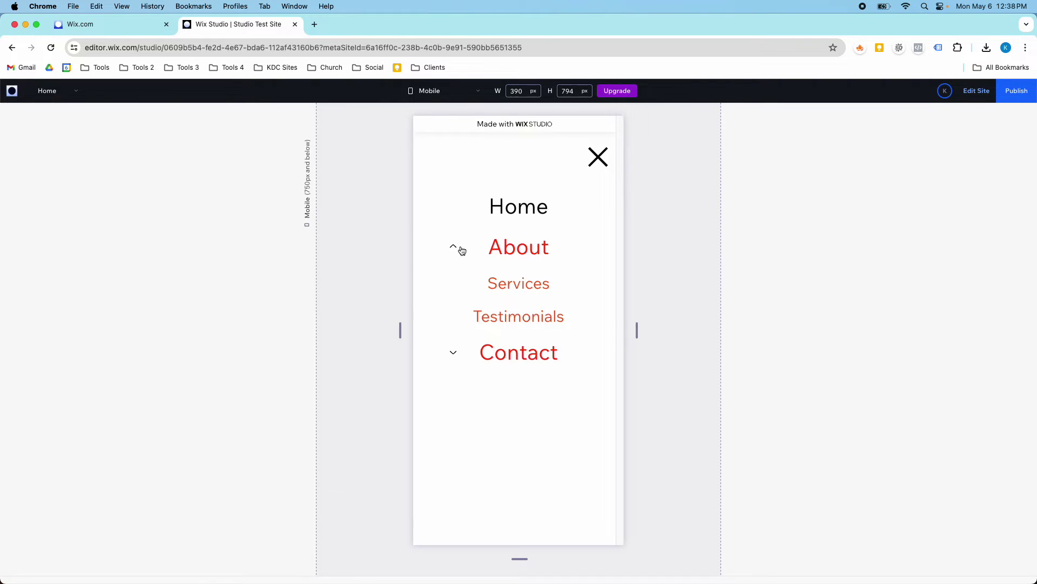
click(453, 352)
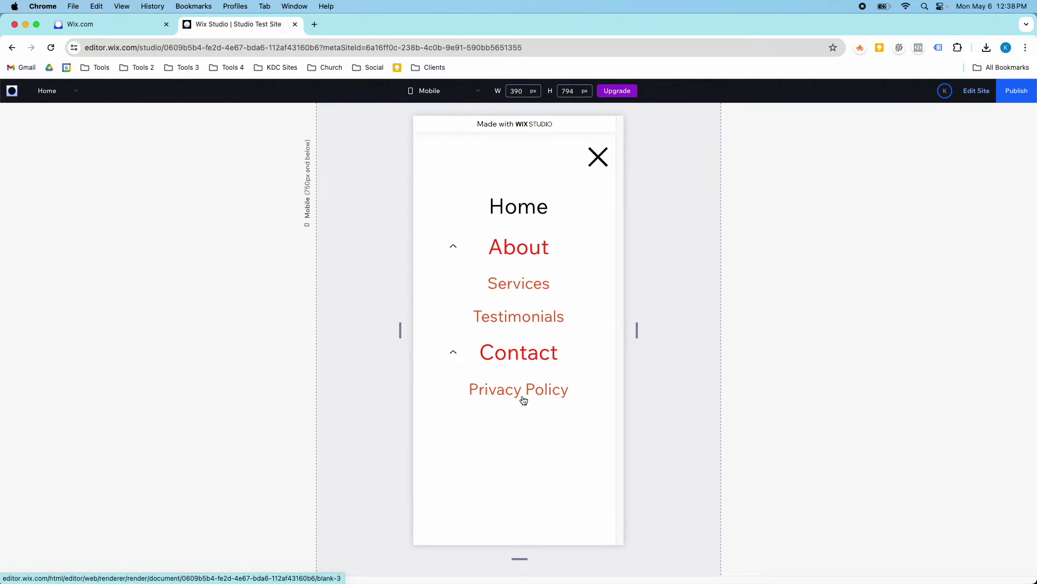
click(454, 353)
click(453, 251)
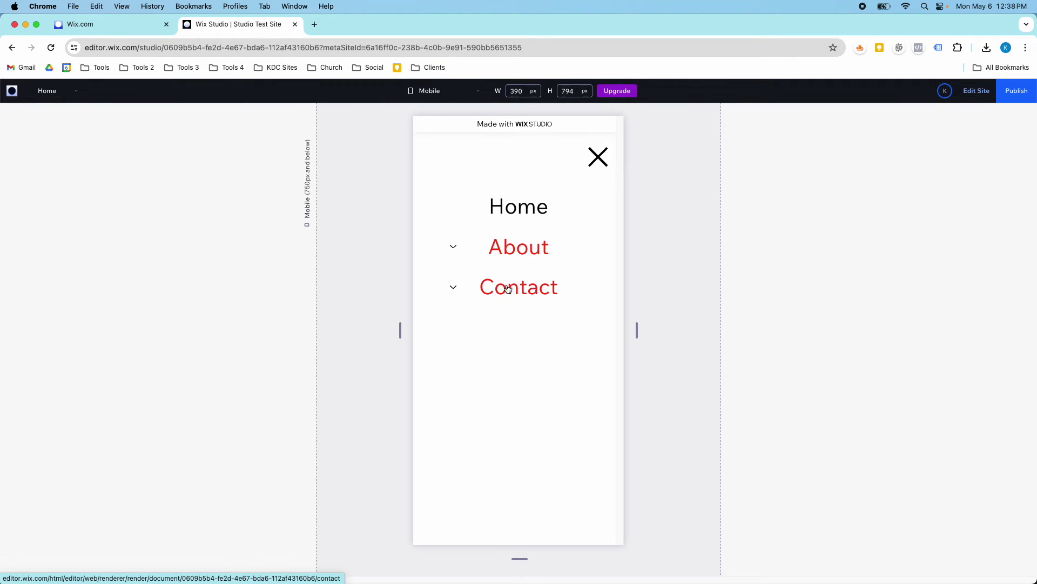
click(459, 255)
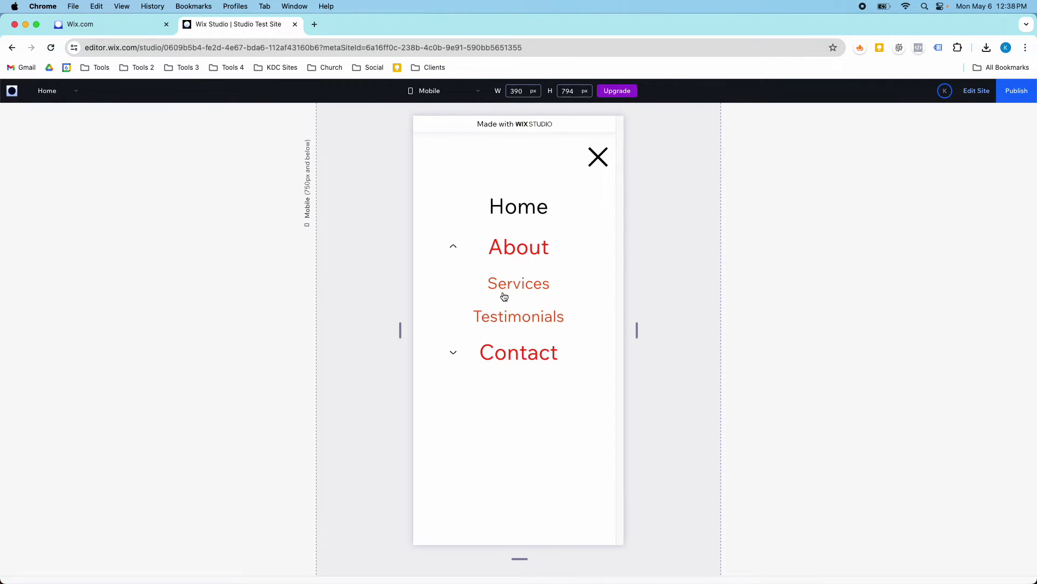
click(455, 362)
click(454, 361)
click(456, 247)
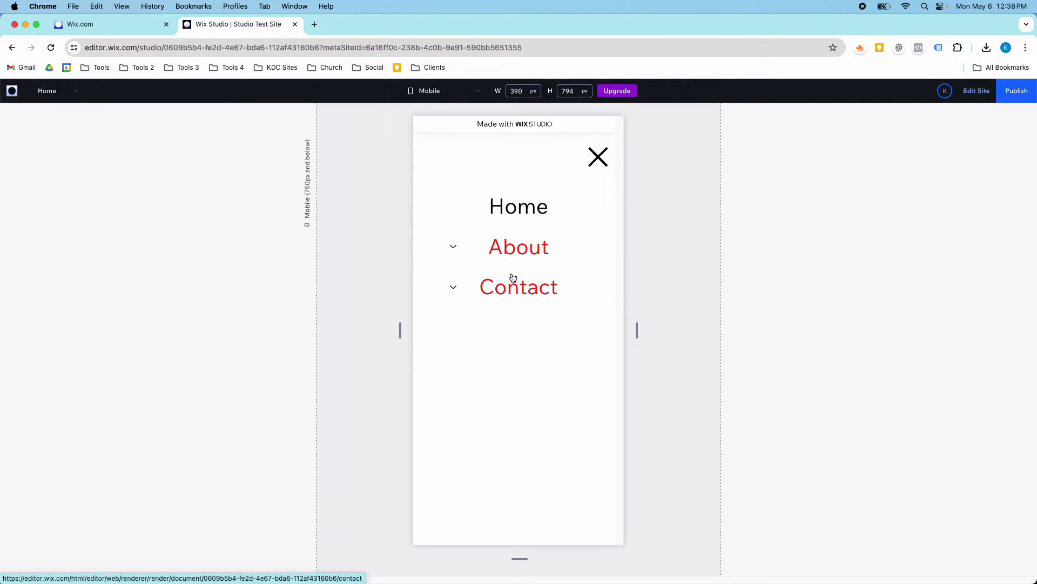
Leave the mobile preview and reopen the hamburger menu, selecting its vertical menu with the About submenu expanded.
click(972, 91)
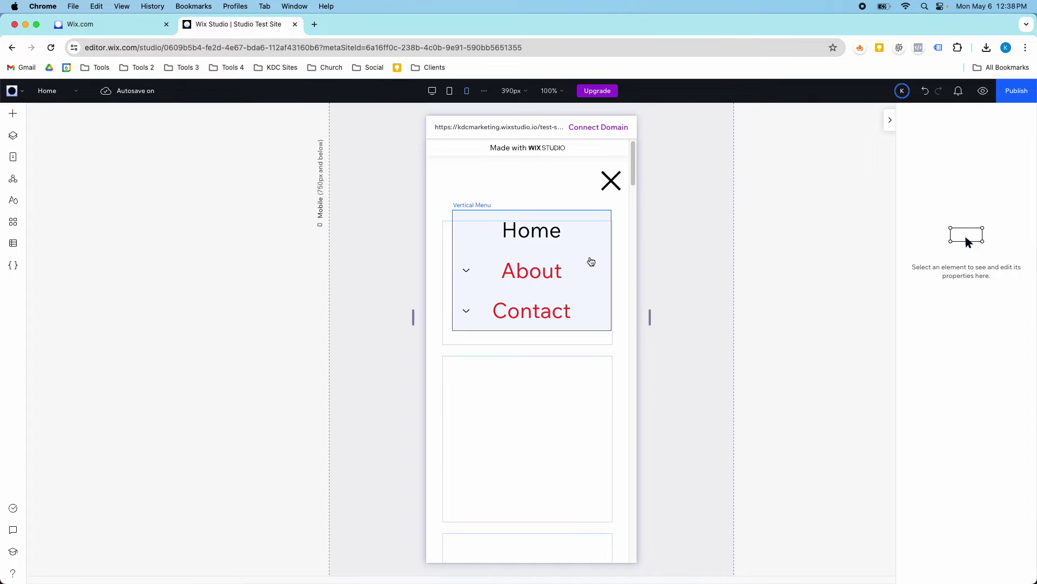
click(605, 164)
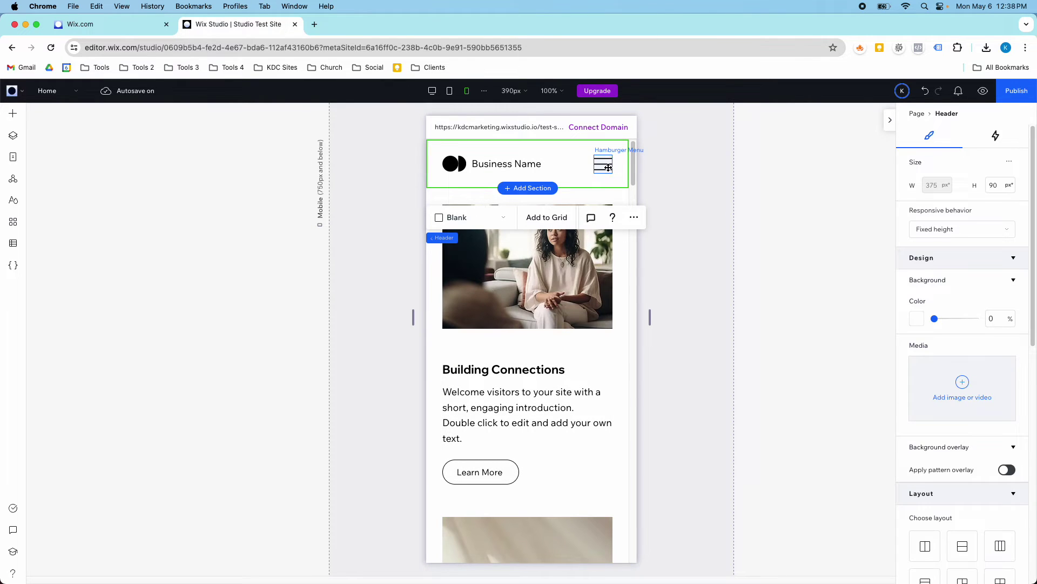
click(605, 163)
click(359, 204)
click(549, 265)
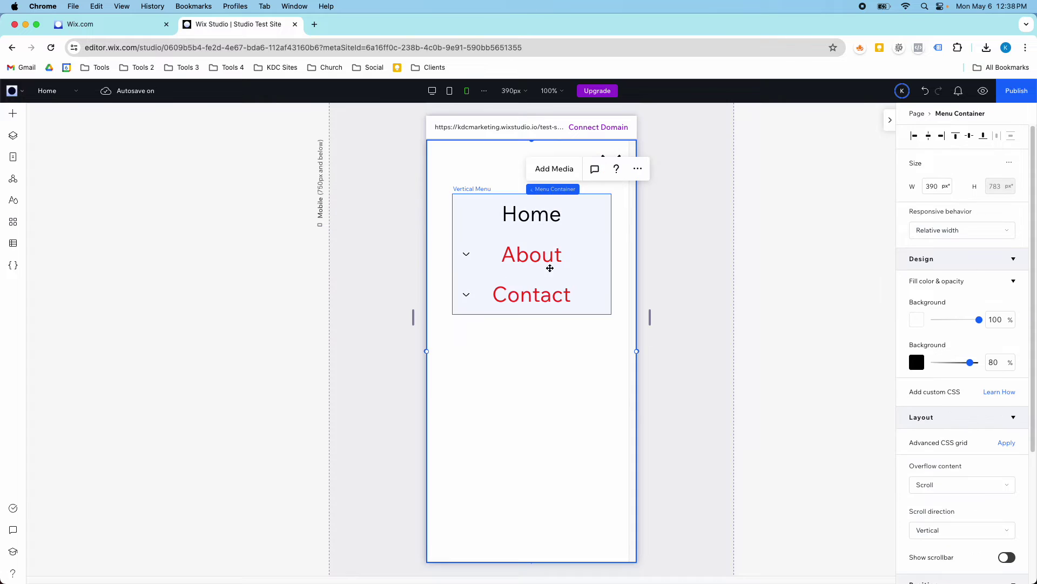
click(559, 259)
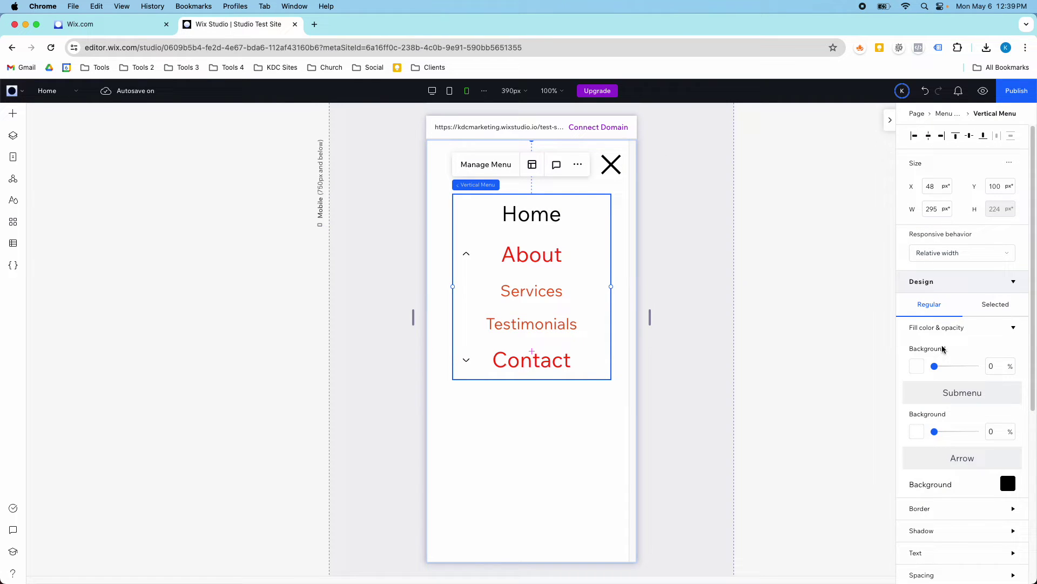
Look through the vertical menu's fill, submenu and arrow design options in the Regular and Selected states.
scroll(951, 359, down, 4)
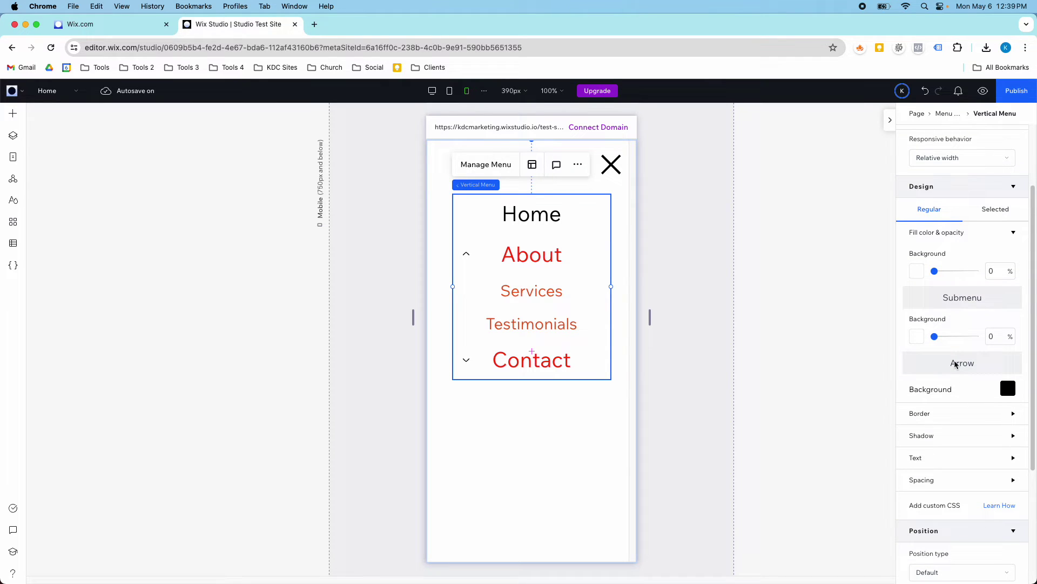
scroll(954, 346, up, 1)
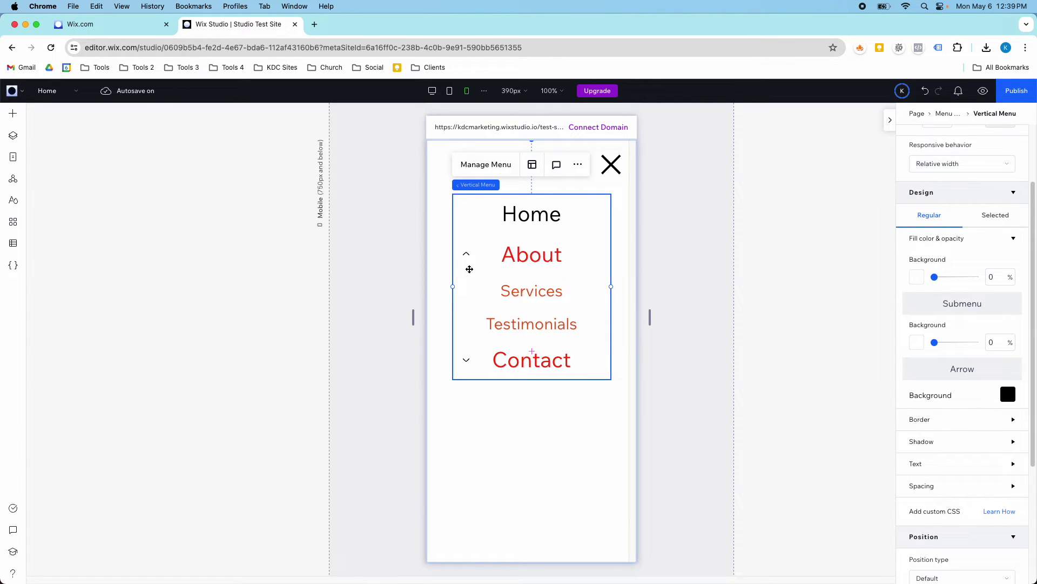
scroll(940, 304, up, 1)
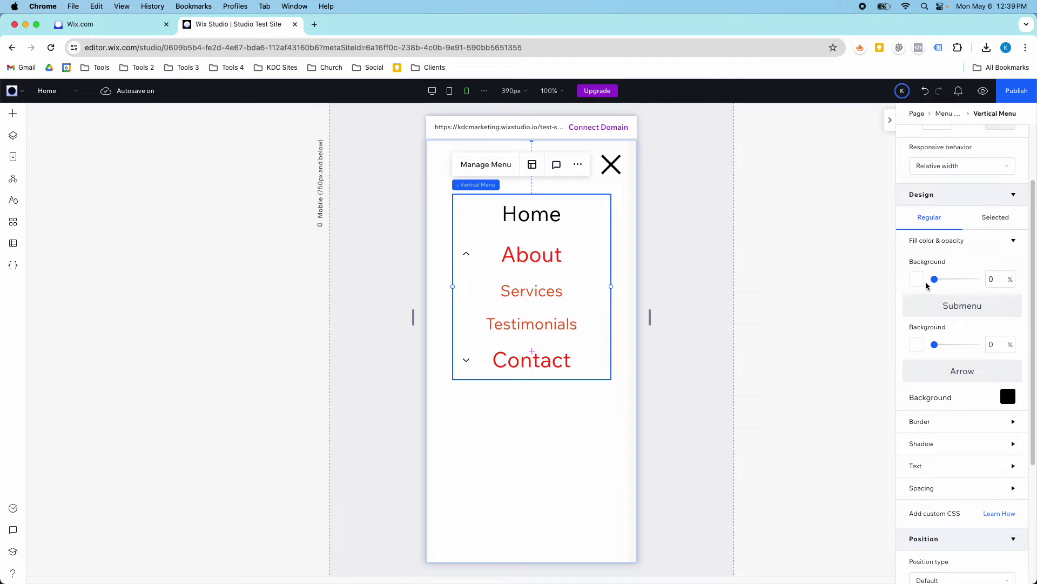
click(996, 219)
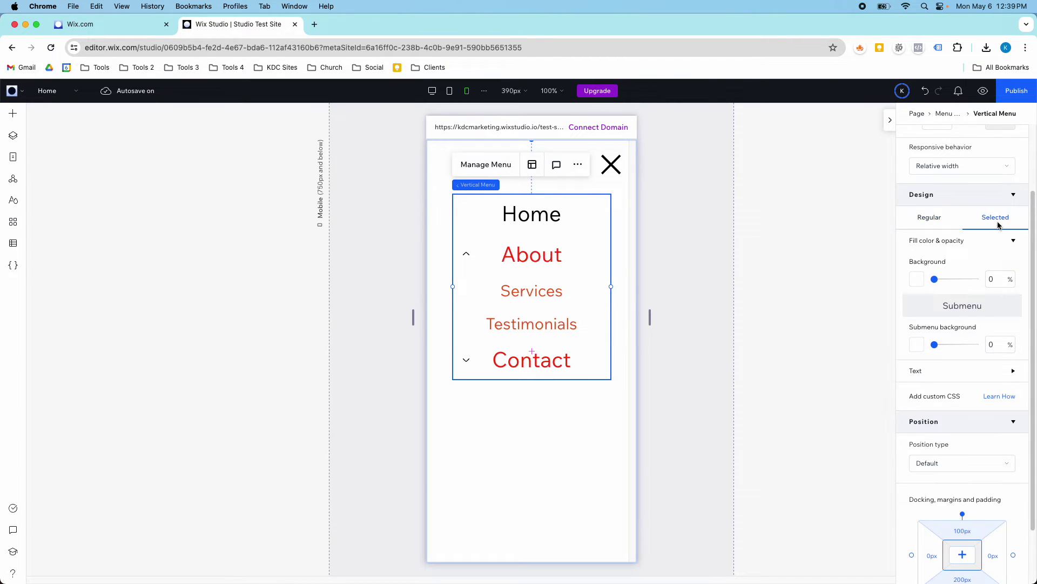
scroll(976, 300, down, 3)
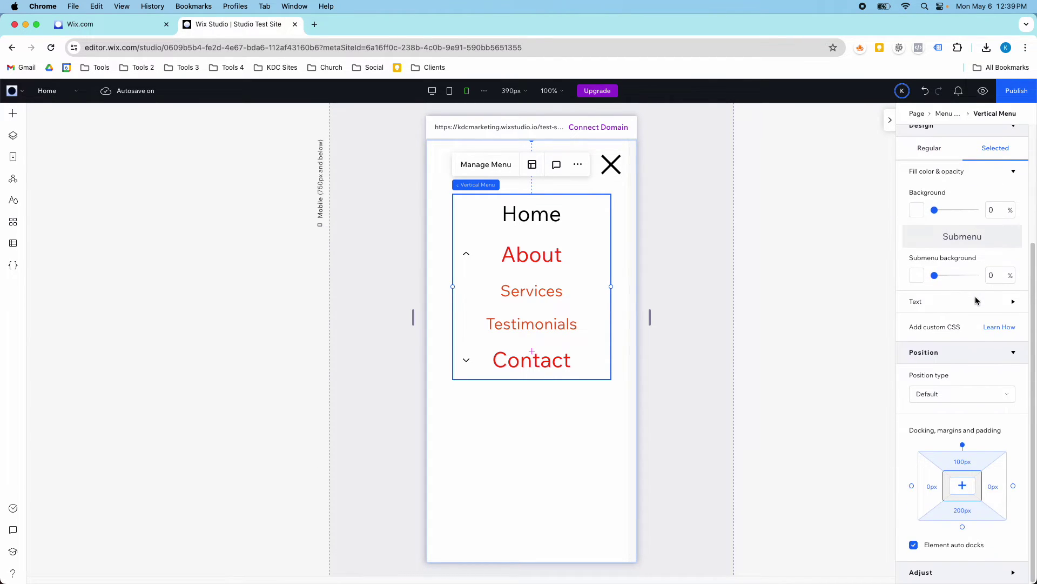
scroll(976, 301, up, 6)
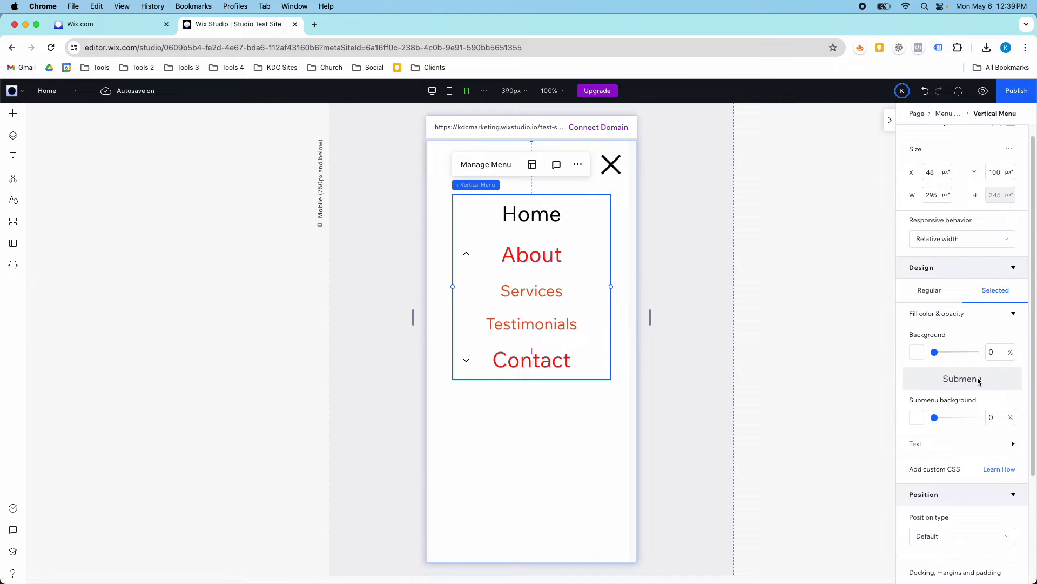
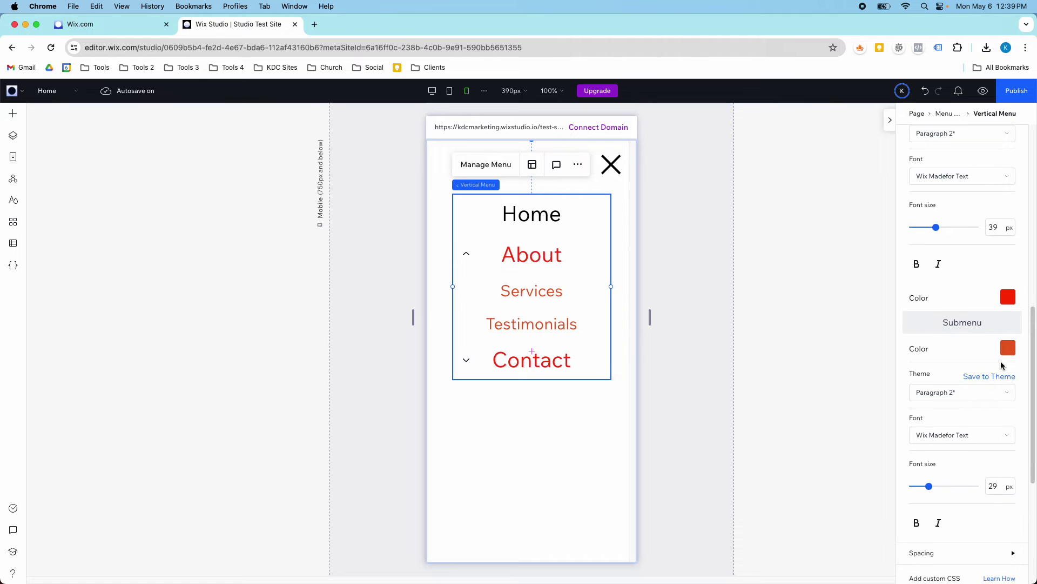
Try green and gray theme colors on the Regular submenu text, settling on dark gray.
click(1006, 348)
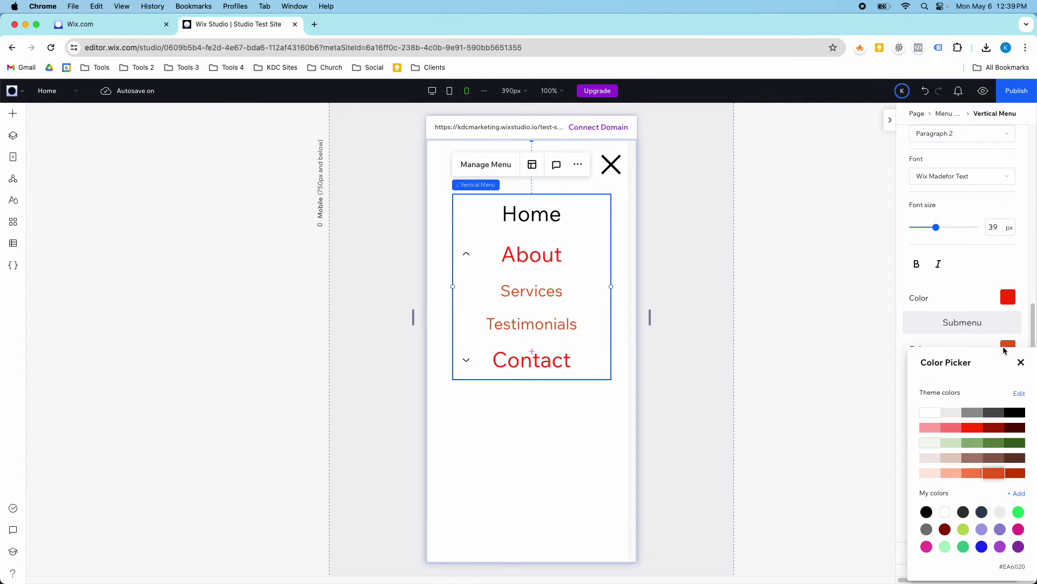
click(975, 443)
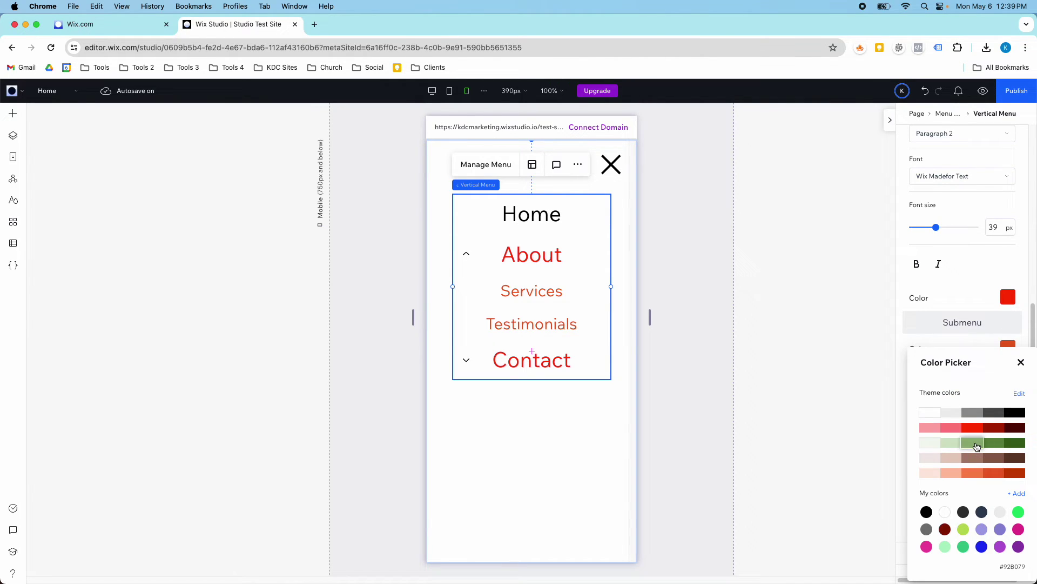
click(994, 412)
click(974, 414)
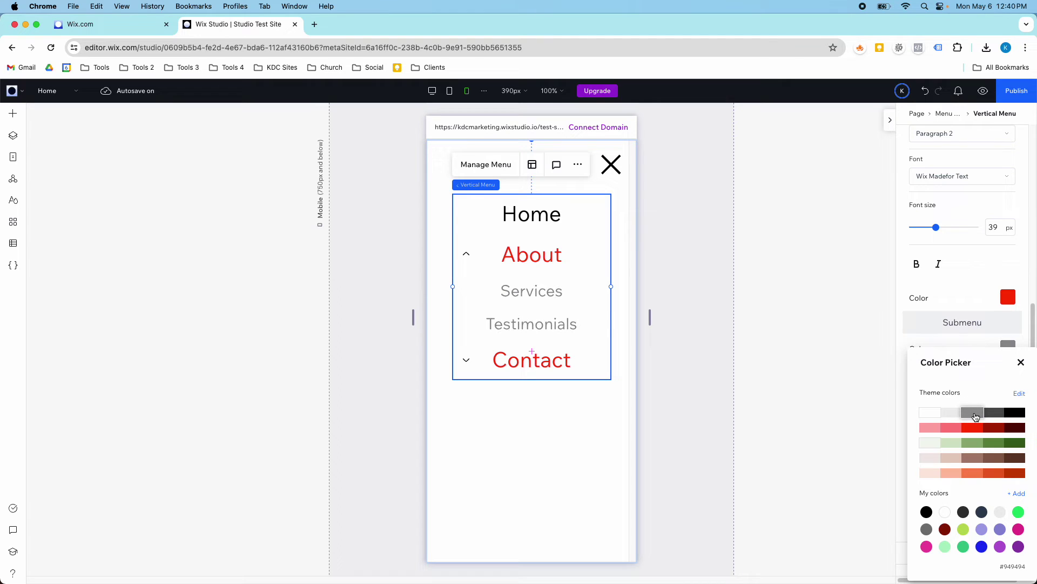
click(994, 412)
click(1020, 362)
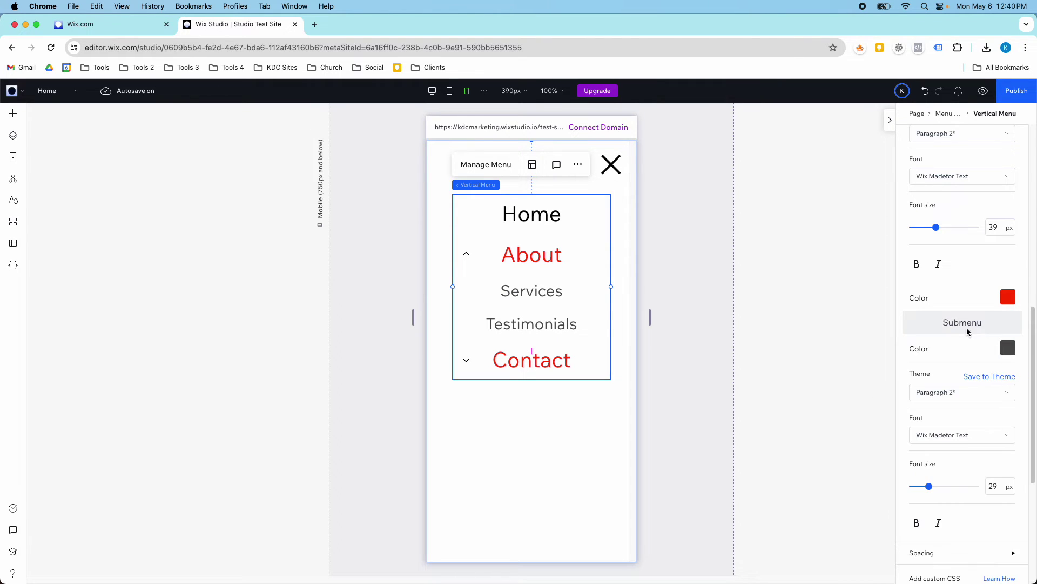
Set the submenu items' font size to 20 px in the mobile vertical menu.
mouse_move(932, 485)
mouse_down()
mouse_move(940, 484)
mouse_move(920, 484)
mouse_up()
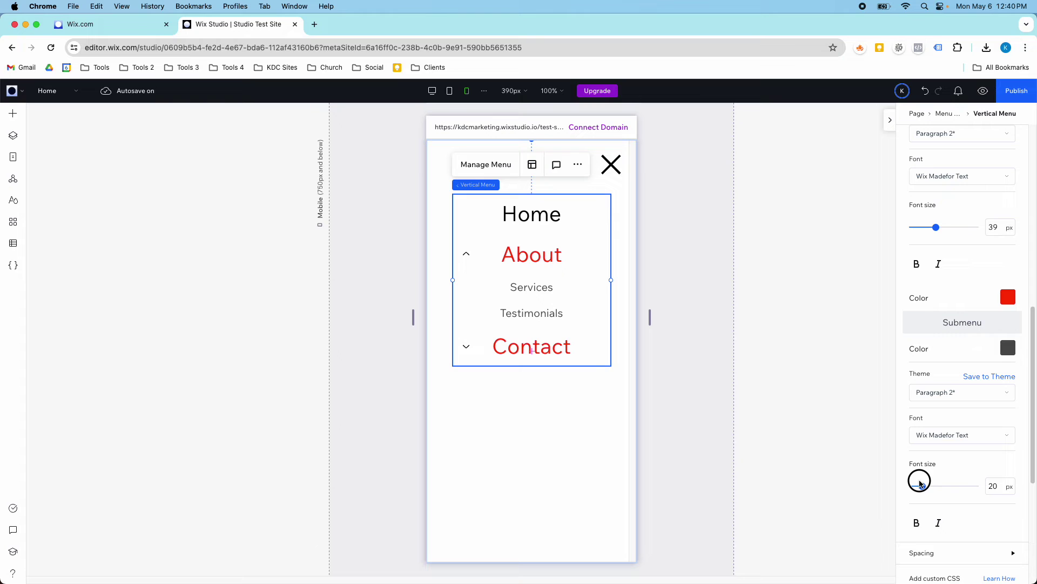
scroll(961, 438, down, 3)
scroll(961, 419, up, 4)
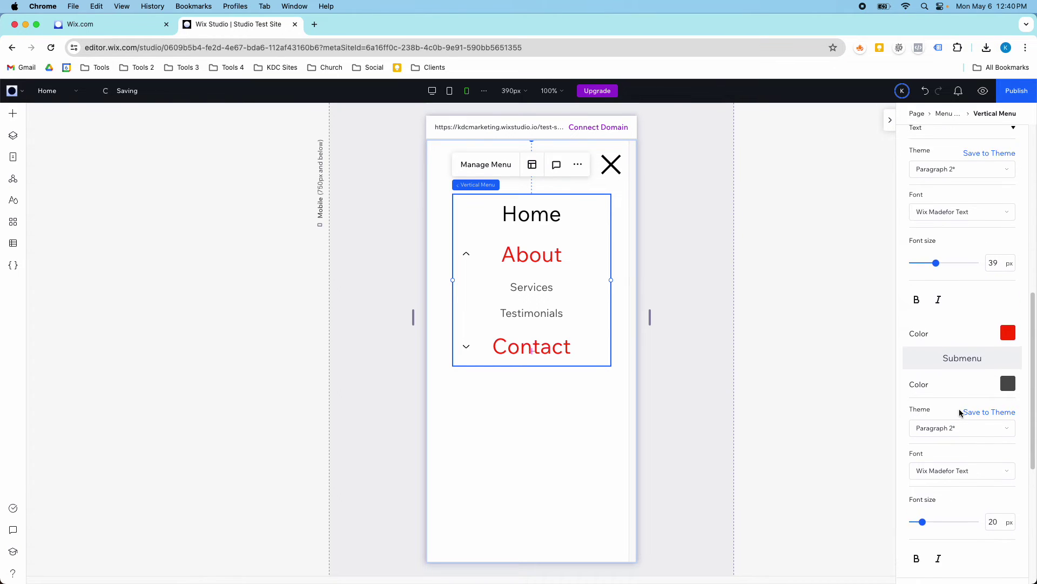
Change the main menu items' Regular text color to black, after trying dark gray.
scroll(959, 409, up, 3)
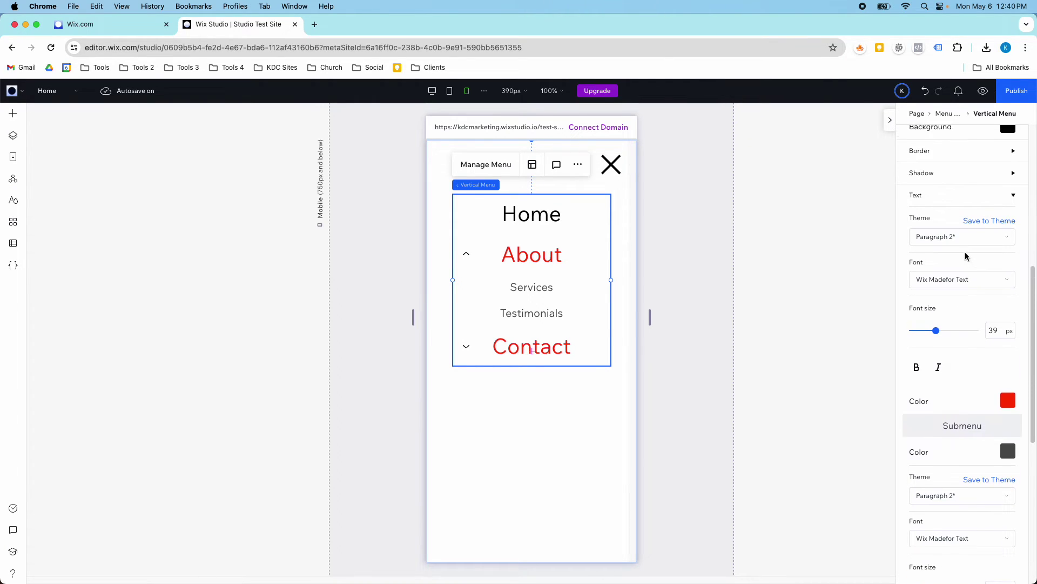
scroll(965, 251, up, 3)
click(1008, 469)
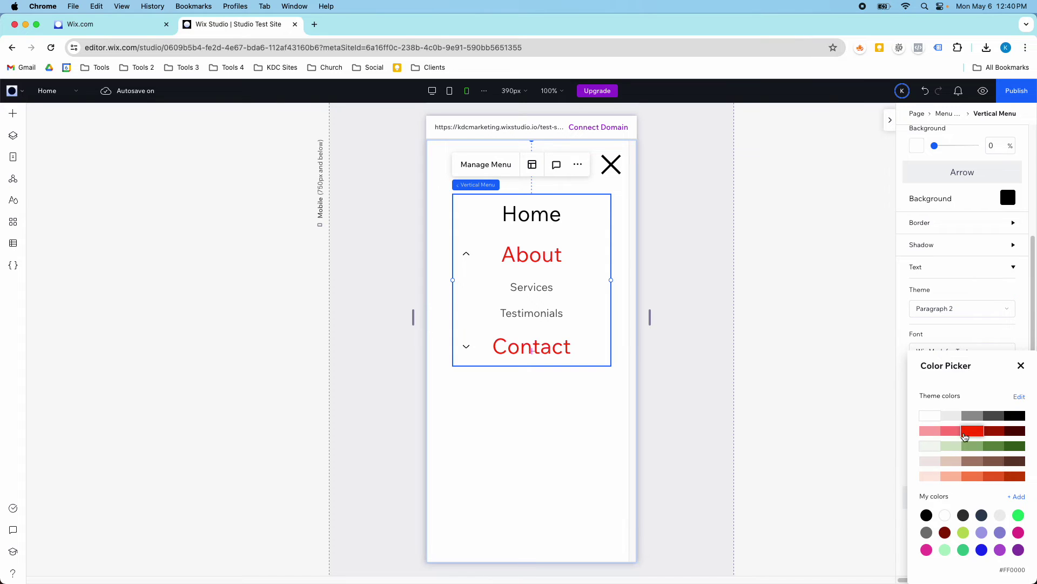
click(995, 416)
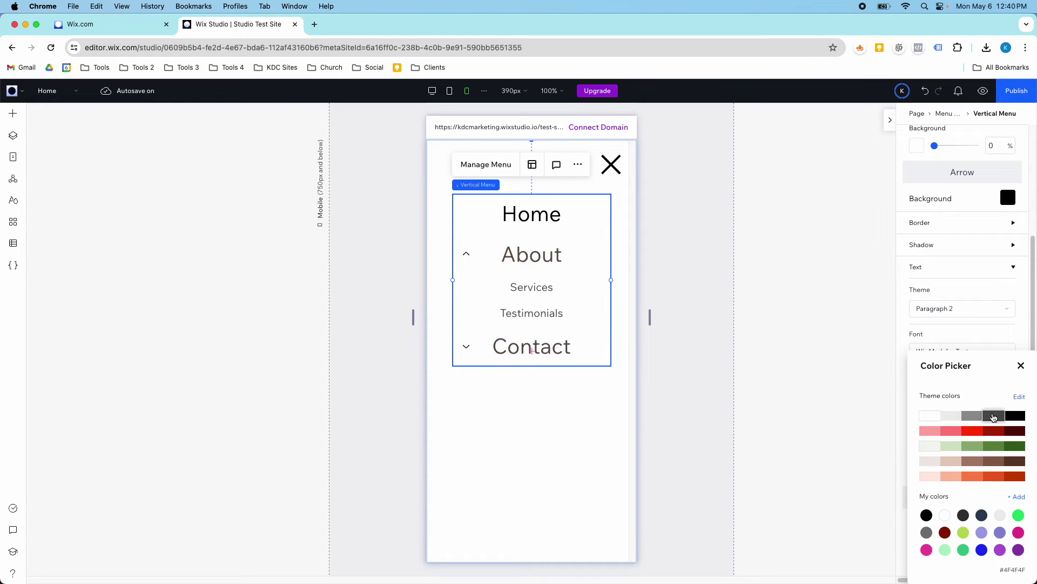
click(1014, 419)
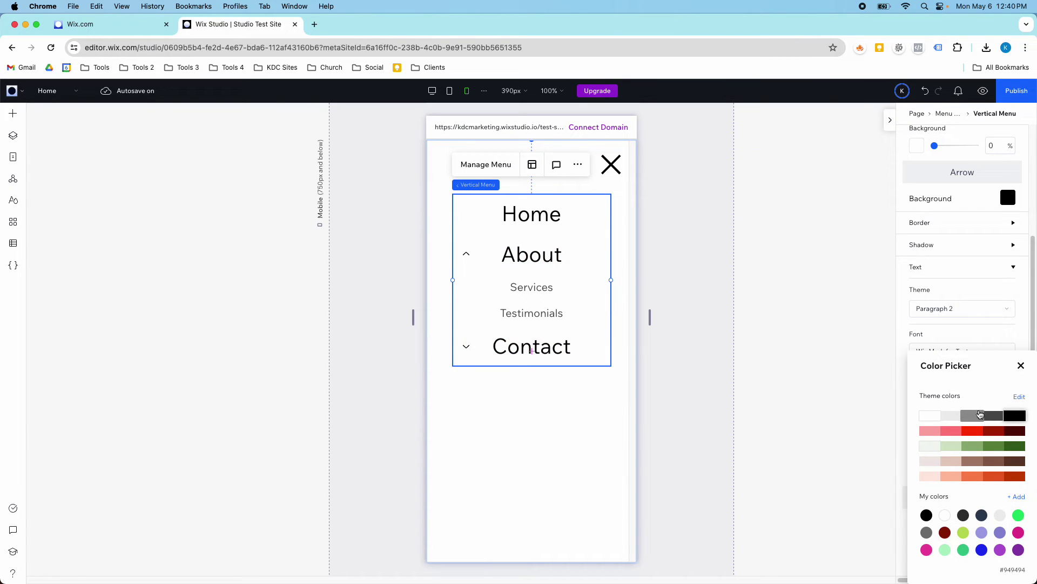
click(1021, 366)
Set the submenu items' text color to the red theme color.
scroll(968, 409, down, 1)
scroll(983, 427, down, 3)
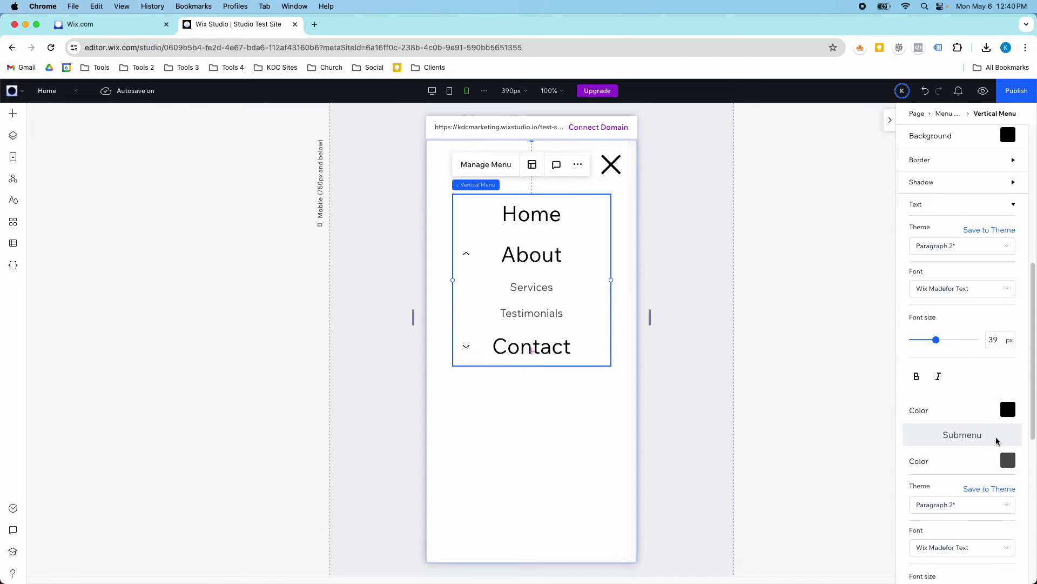
click(1008, 442)
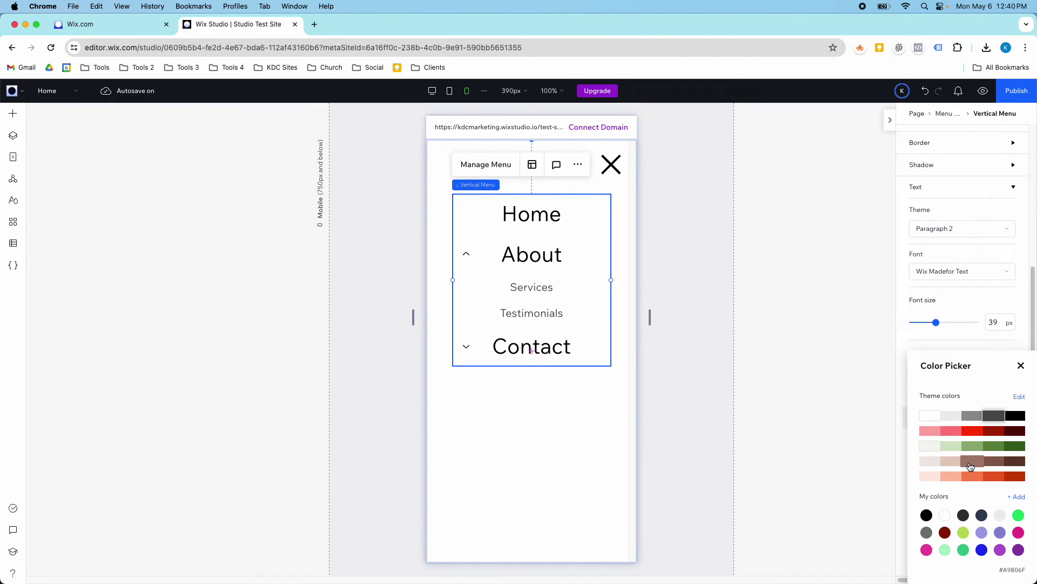
click(972, 432)
click(1021, 365)
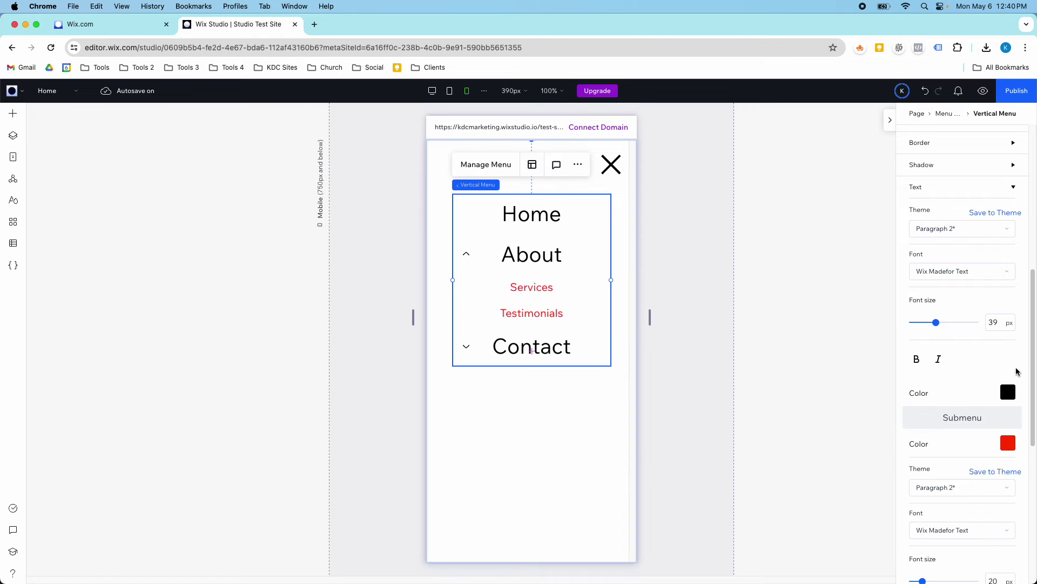
Review the vertical menu's text and fill design settings, and collapse the fill section and the About submenu.
scroll(980, 407, down, 6)
scroll(954, 385, down, 3)
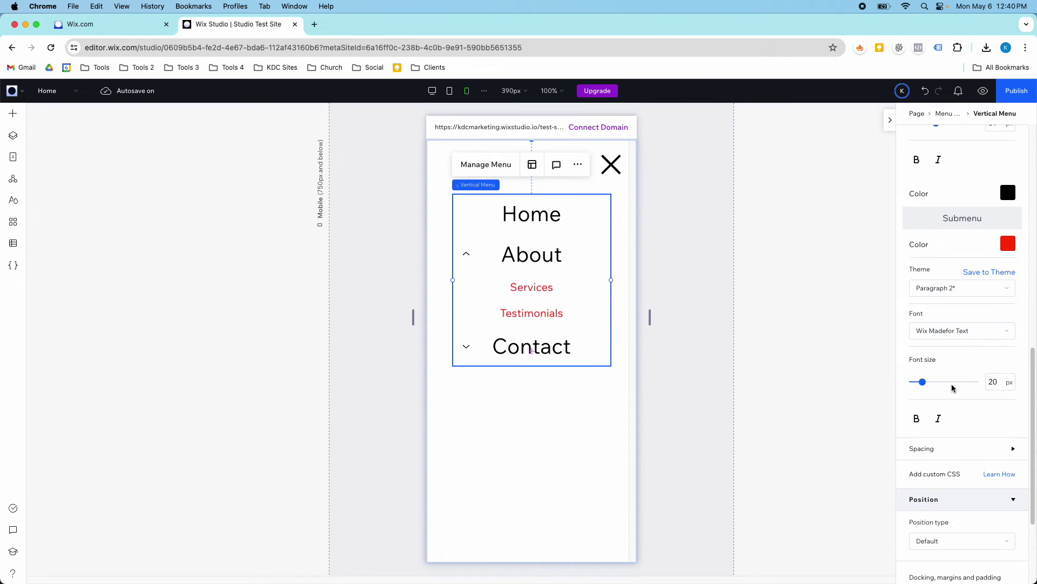
scroll(952, 388, down, 2)
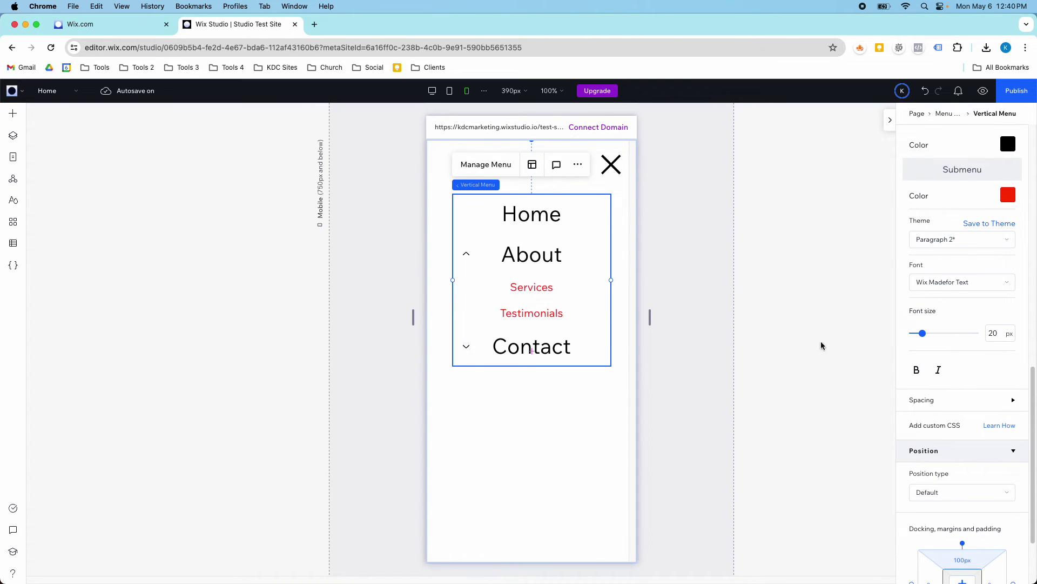
scroll(907, 245, up, 3)
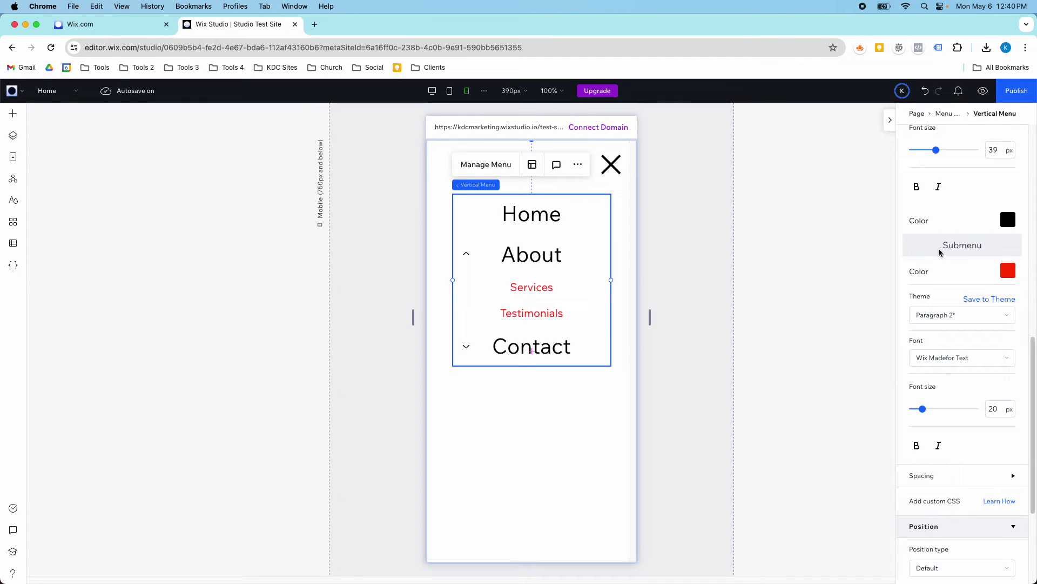
scroll(972, 248, up, 6)
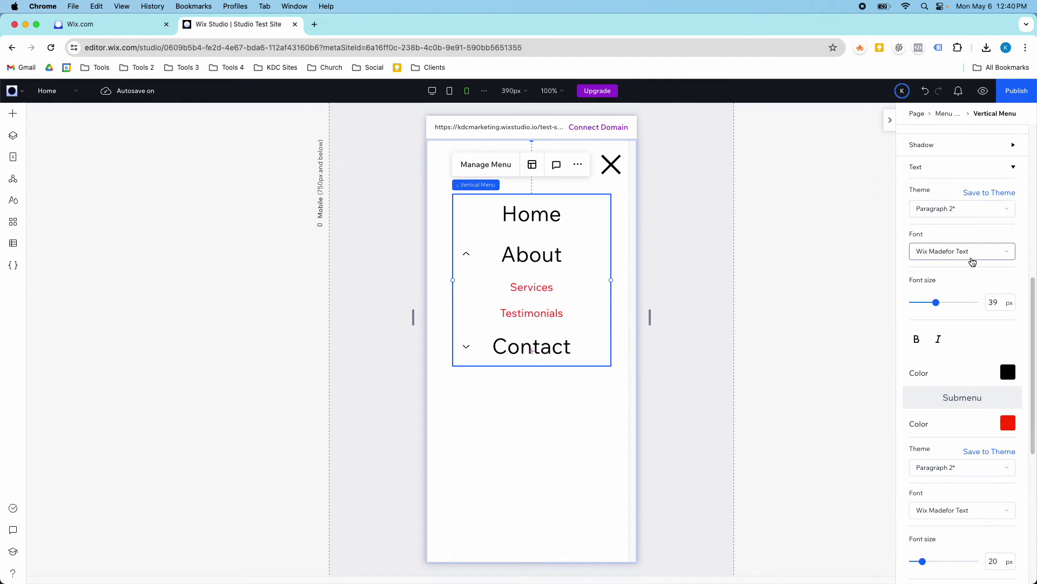
scroll(972, 262, up, 8)
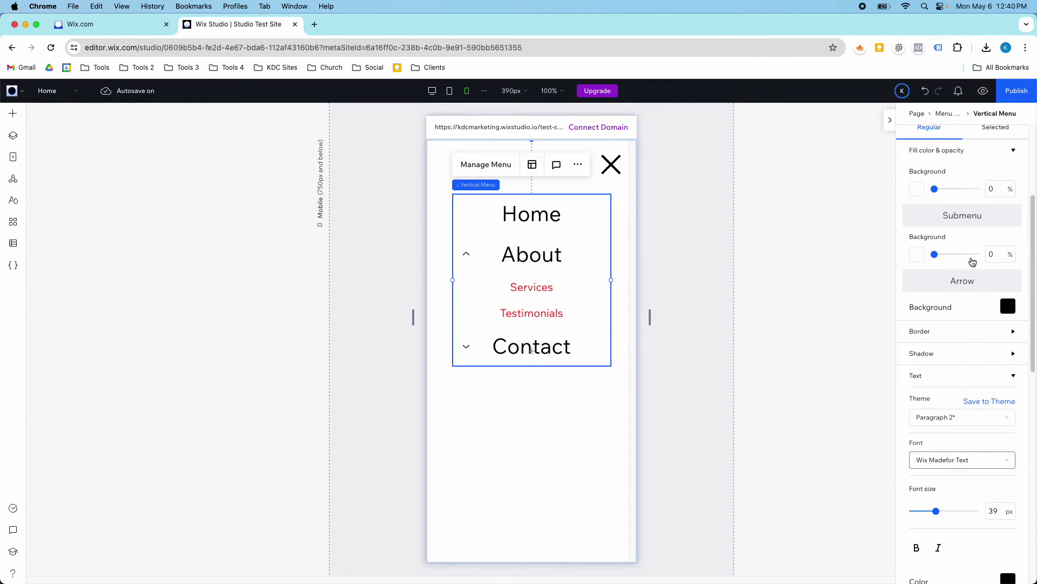
scroll(972, 262, up, 4)
click(1012, 234)
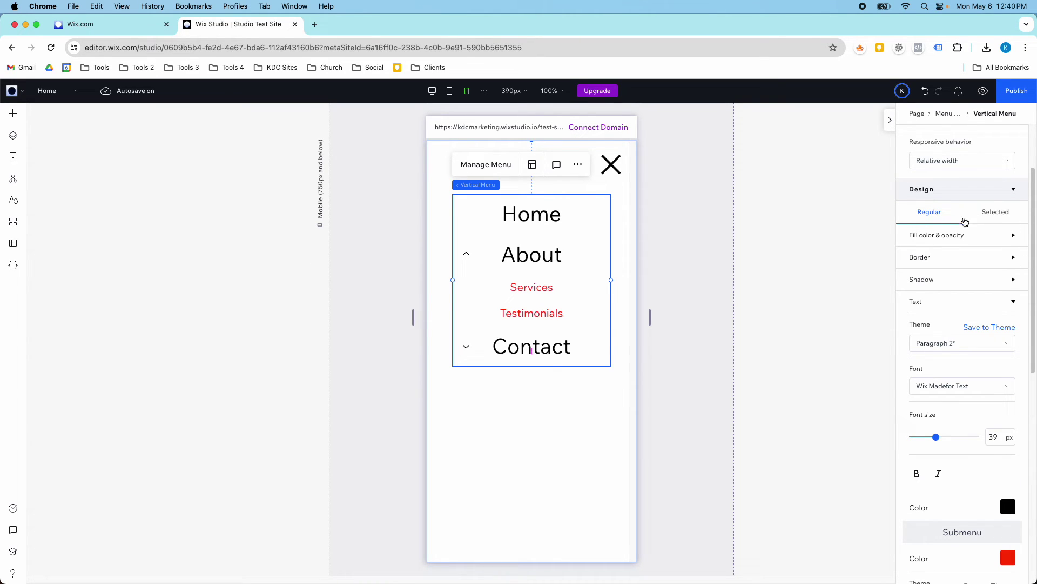
click(554, 257)
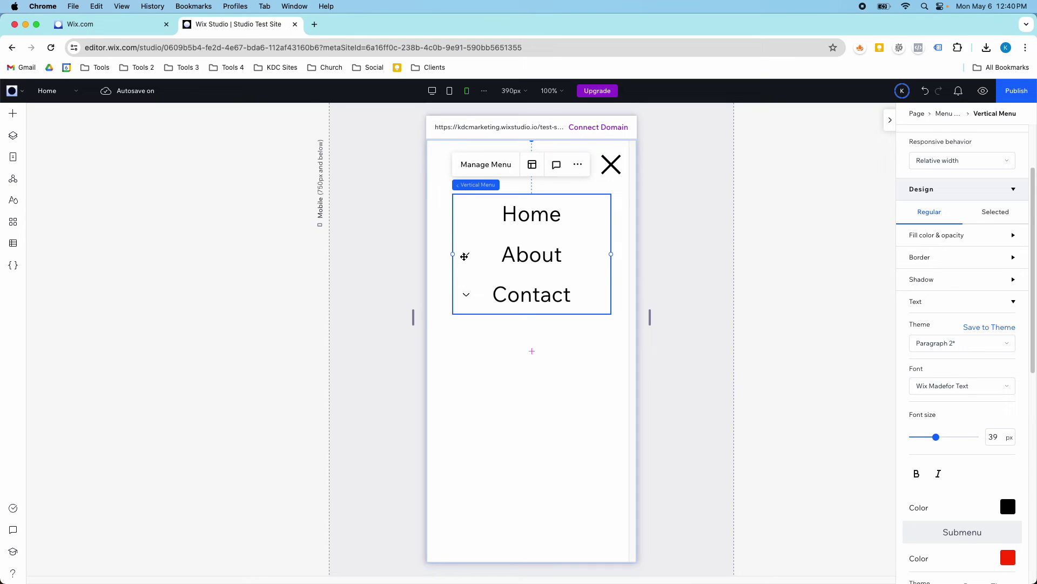
scroll(973, 358, down, 4)
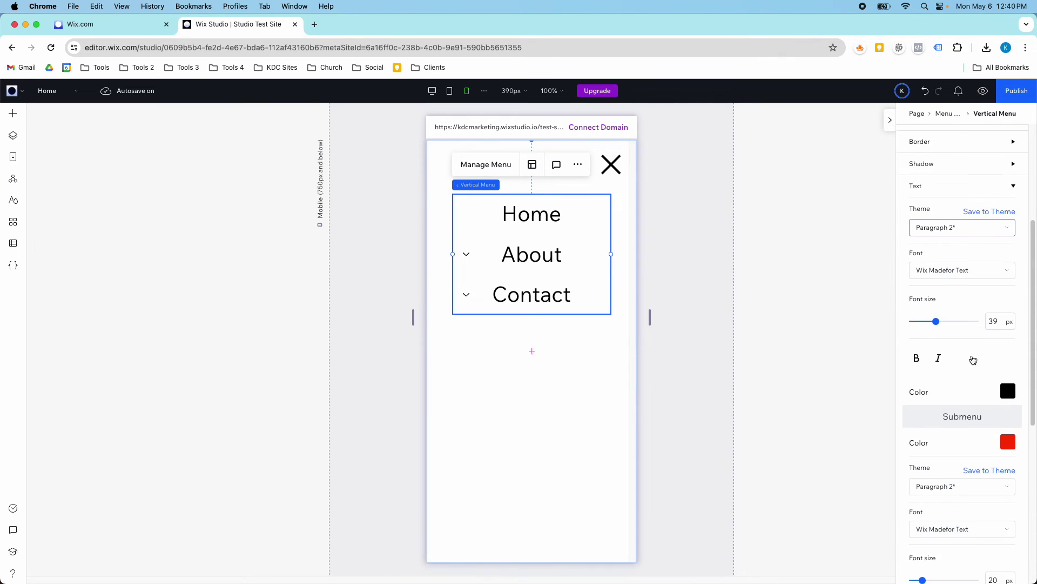
Open menu management for the vertical menu and show the options for the Services item under About.
click(488, 166)
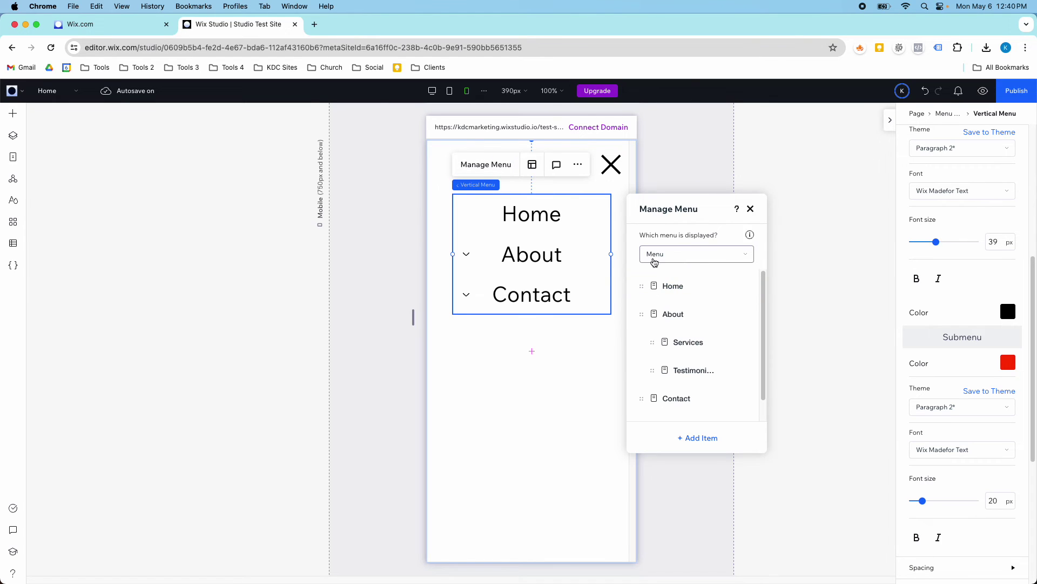
scroll(677, 402, down, 1)
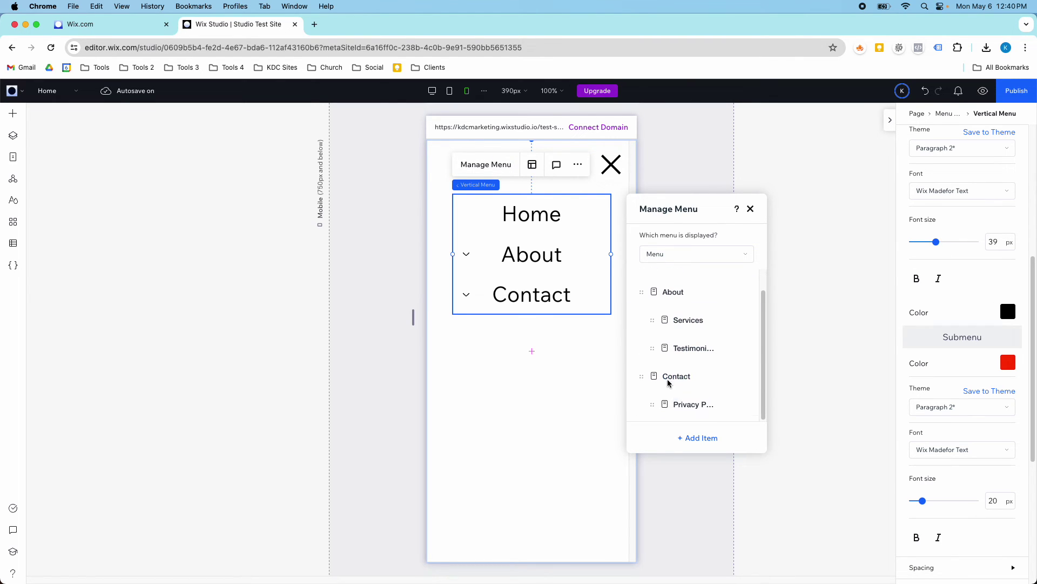
click(732, 319)
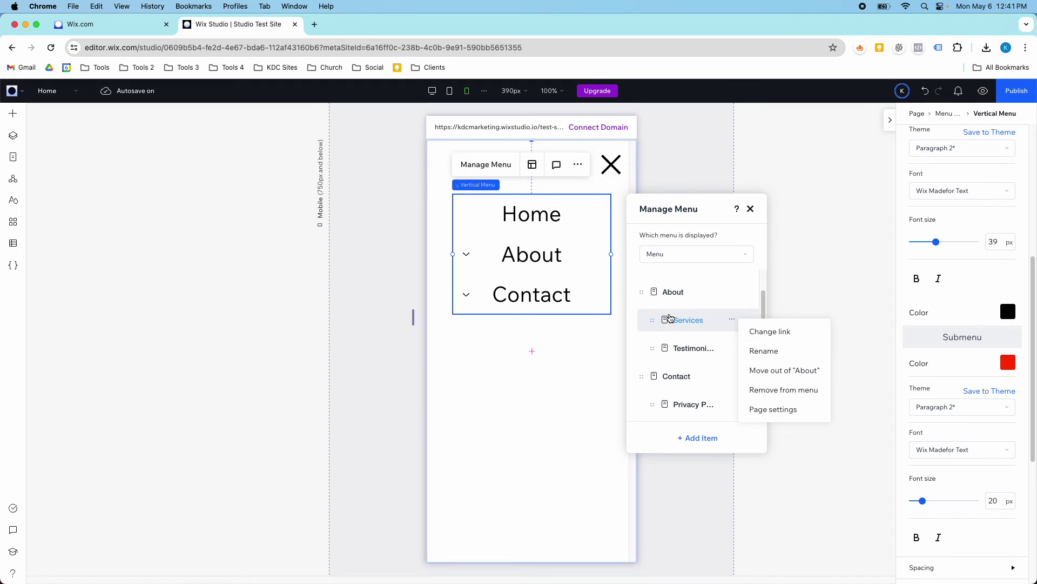
Try the Right submenu arrow position in the vertical menu's layout settings, and return it to Left.
click(532, 165)
click(532, 165)
click(532, 165)
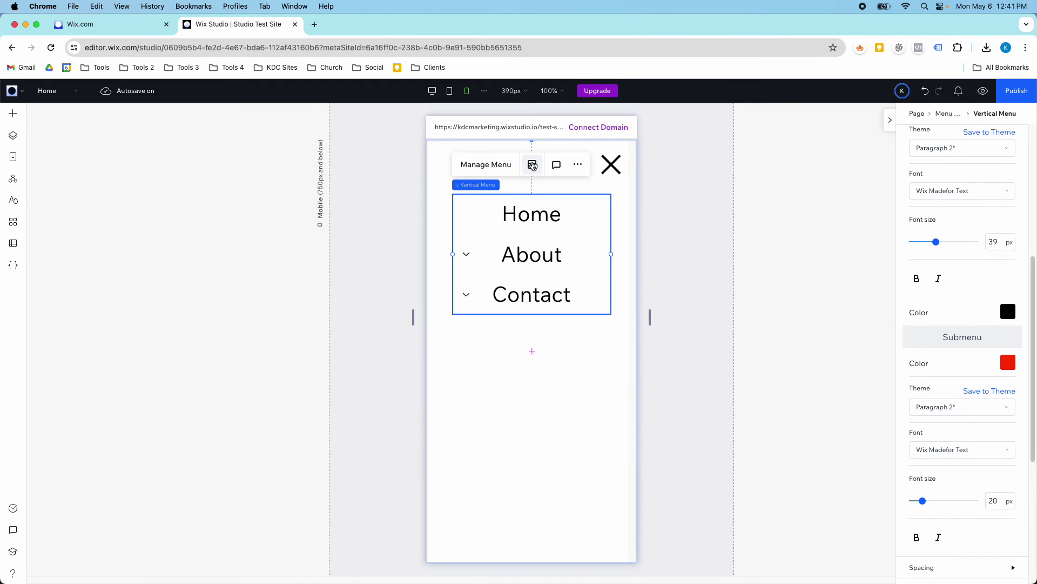
click(532, 165)
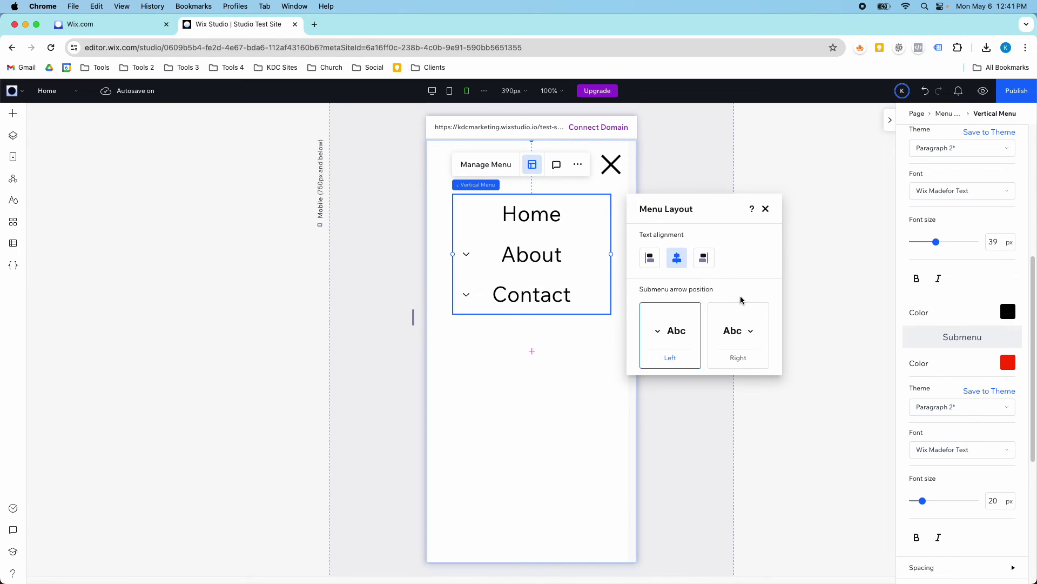
click(742, 335)
click(684, 334)
click(761, 346)
click(688, 331)
click(766, 209)
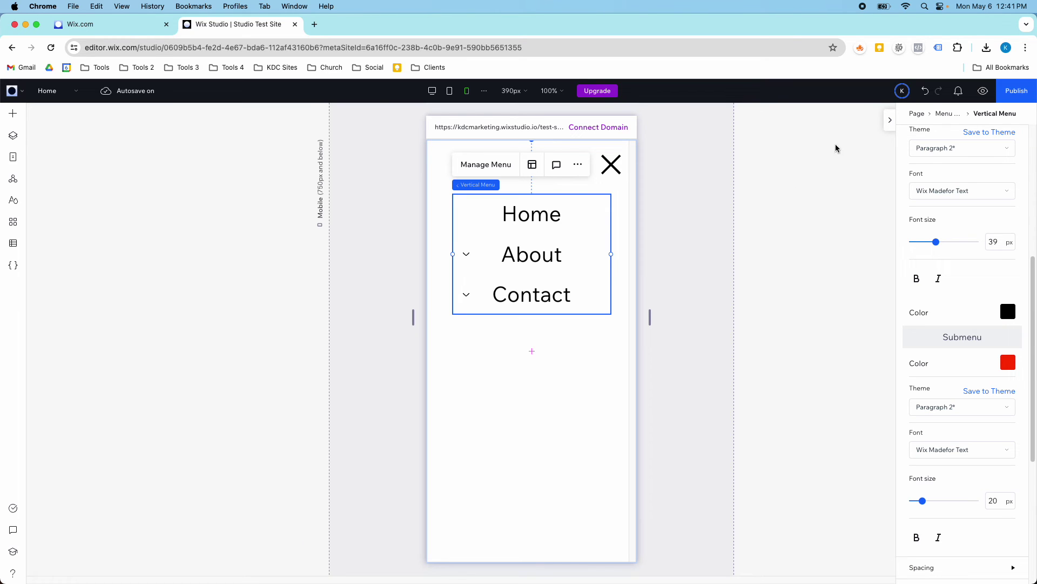
Preview the mobile site and check the hamburger menu's About link, About submenu and Contact link.
click(983, 90)
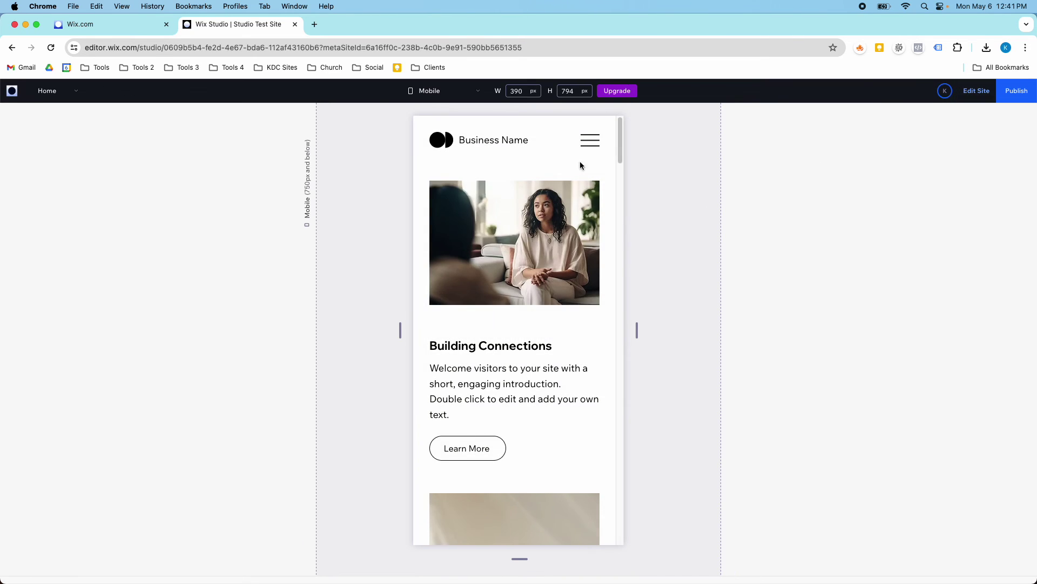
click(589, 156)
click(468, 249)
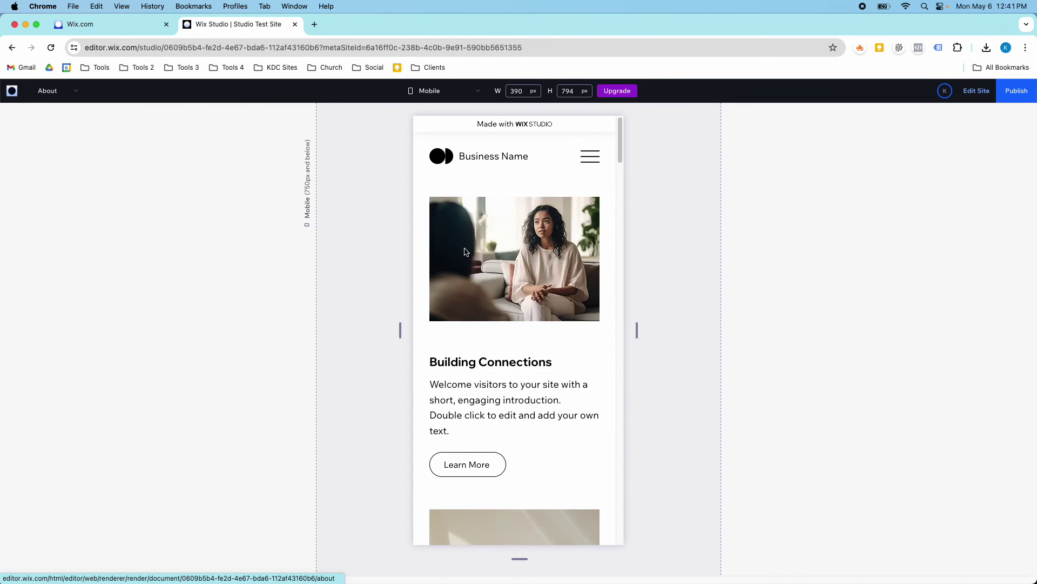
click(588, 161)
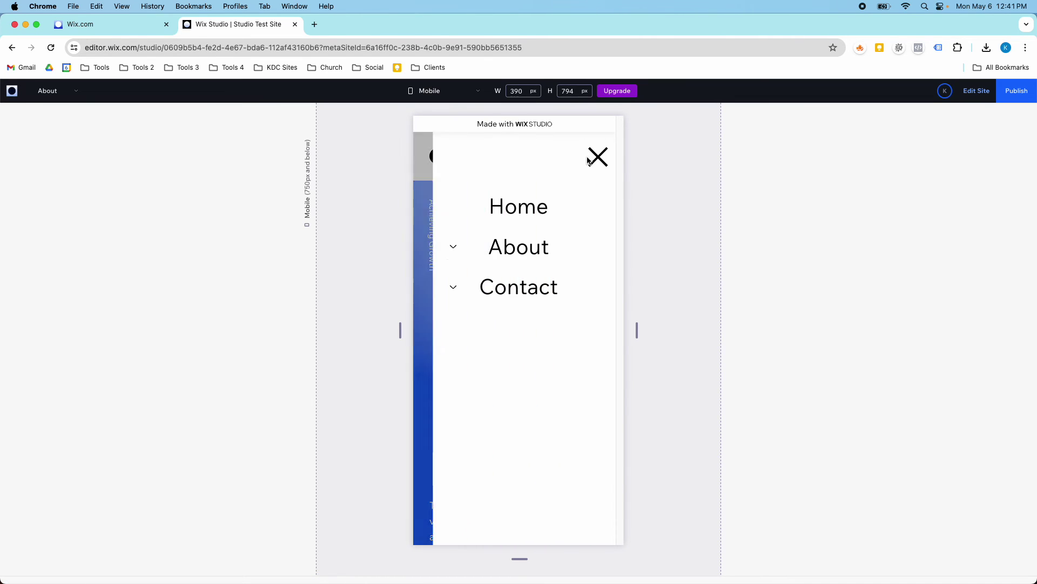
click(454, 246)
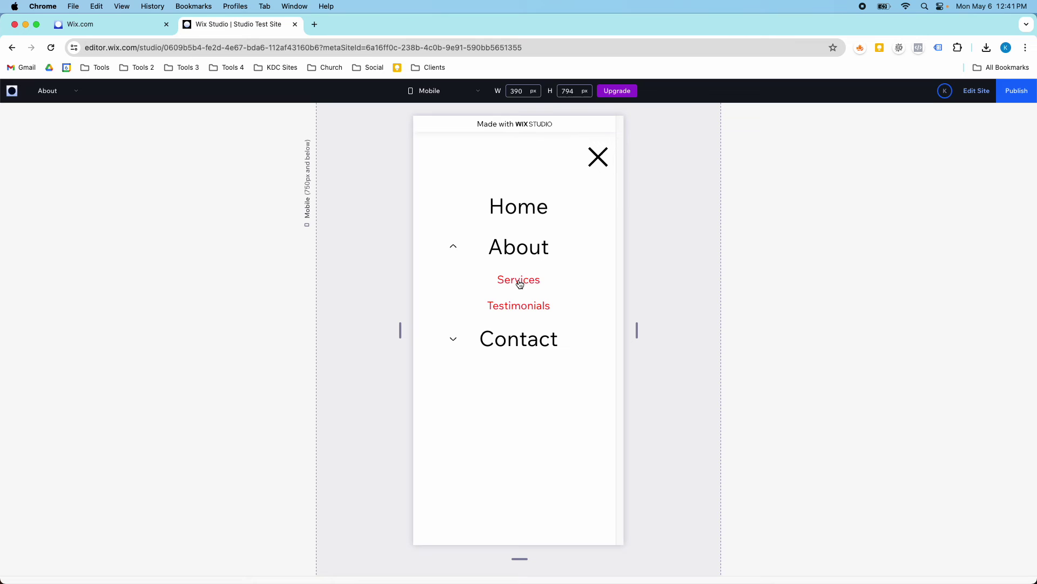
click(473, 339)
Reopen the mobile hamburger menu, expand the About and Contact submenus, and follow the Privacy Policy link.
click(592, 161)
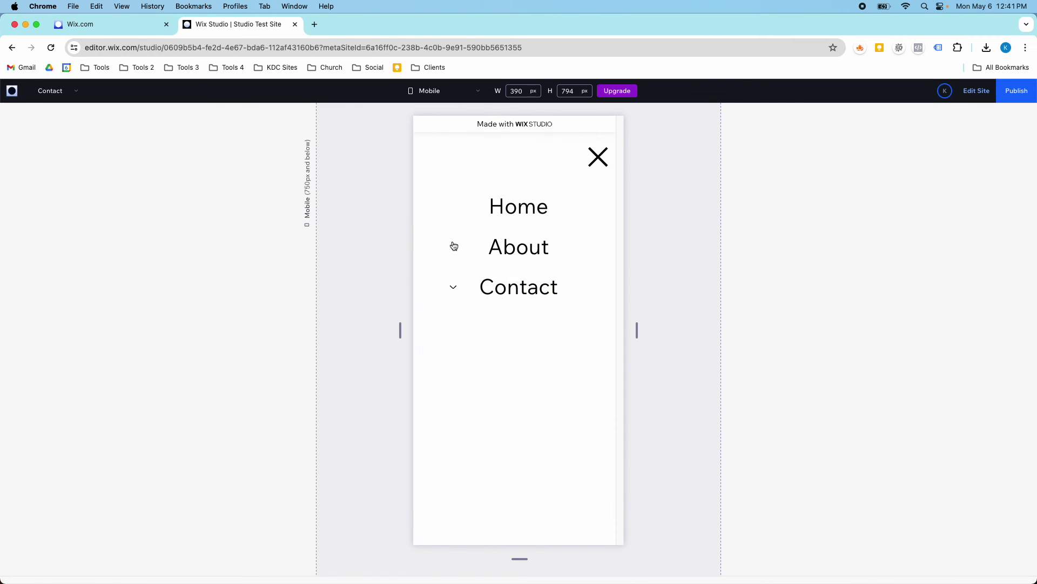
click(453, 246)
click(453, 342)
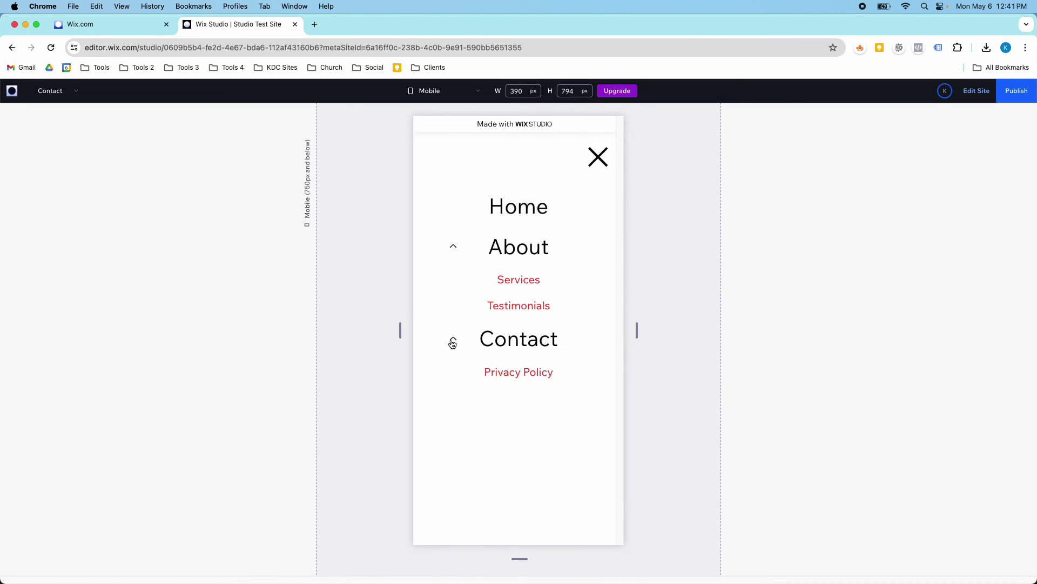
click(510, 372)
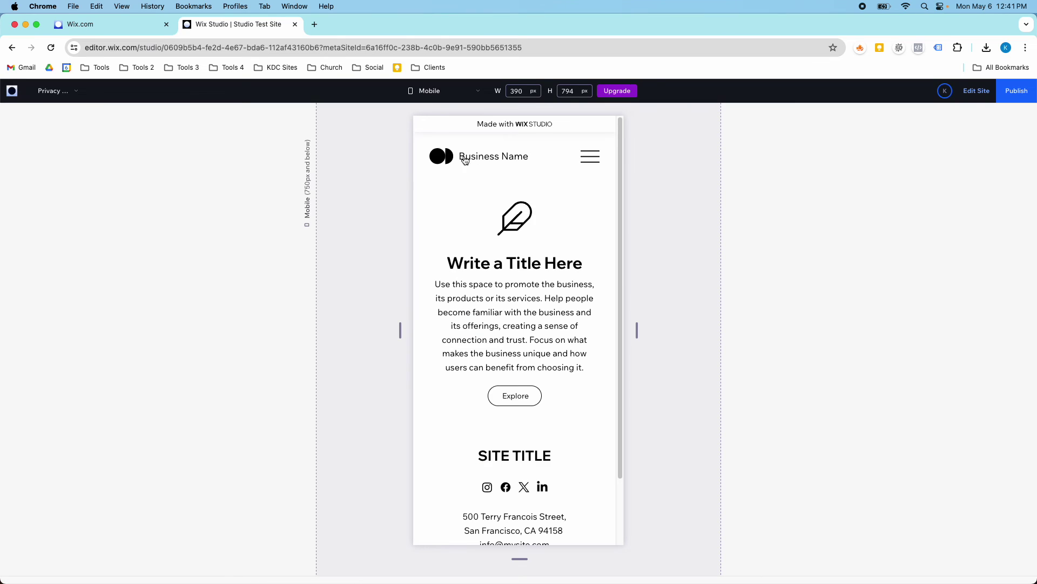
Switch the preview to the Desktop view and show the Home page.
click(438, 90)
click(439, 171)
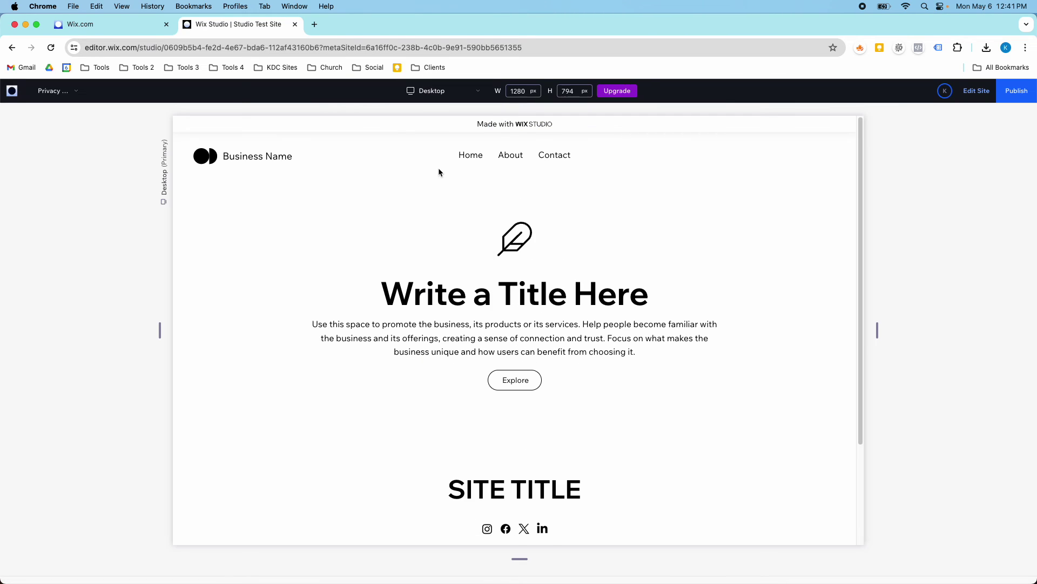
click(53, 90)
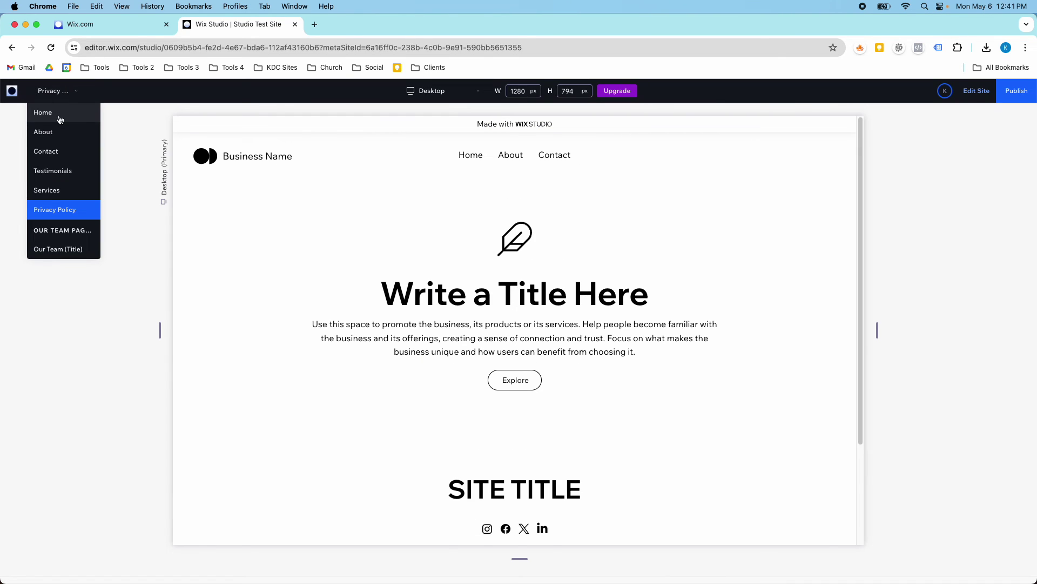
click(43, 109)
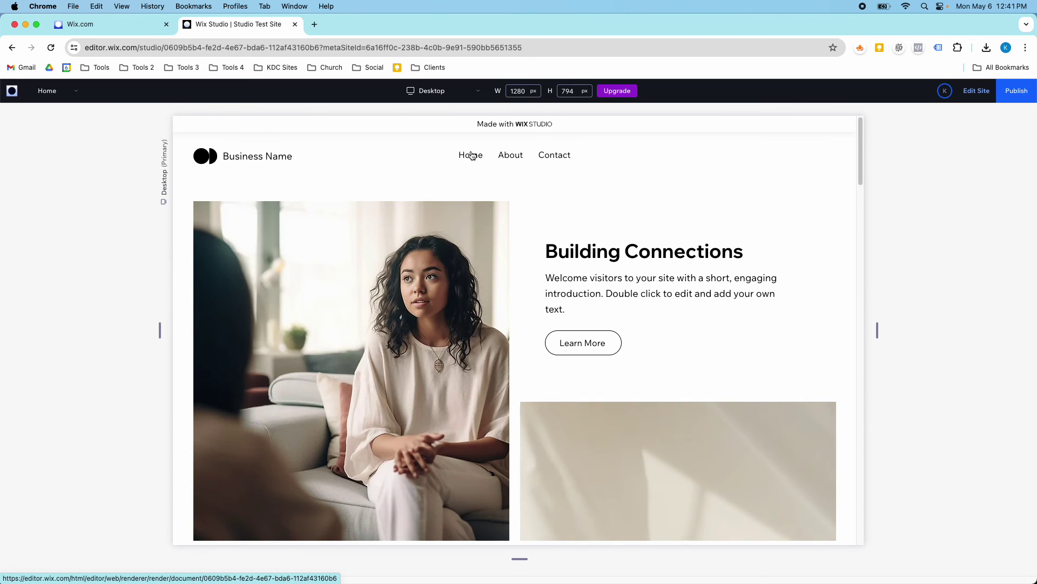
Leave the preview for the desktop editor and switch the edited page to Home.
click(976, 90)
click(535, 176)
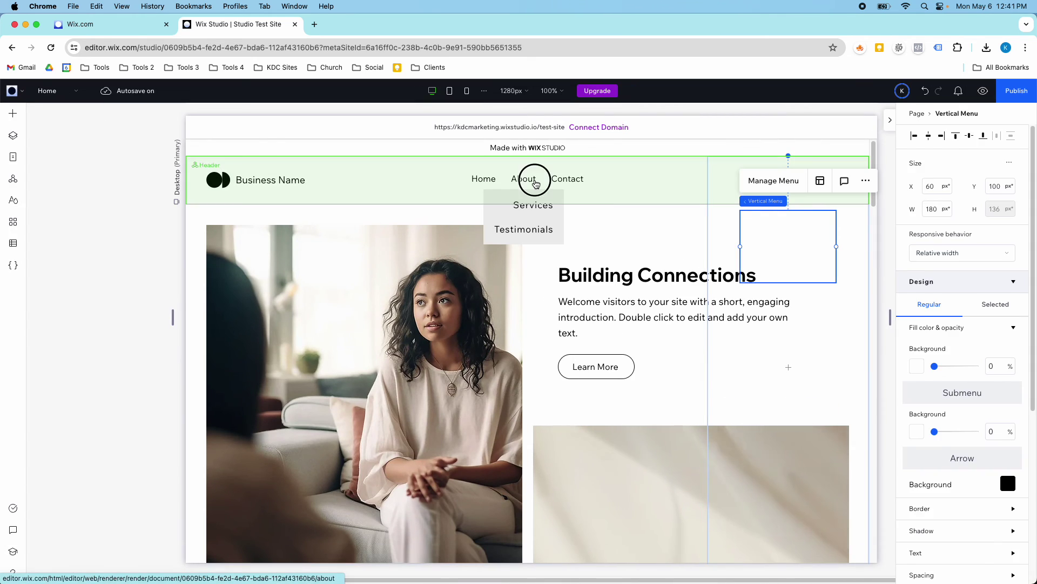
click(567, 162)
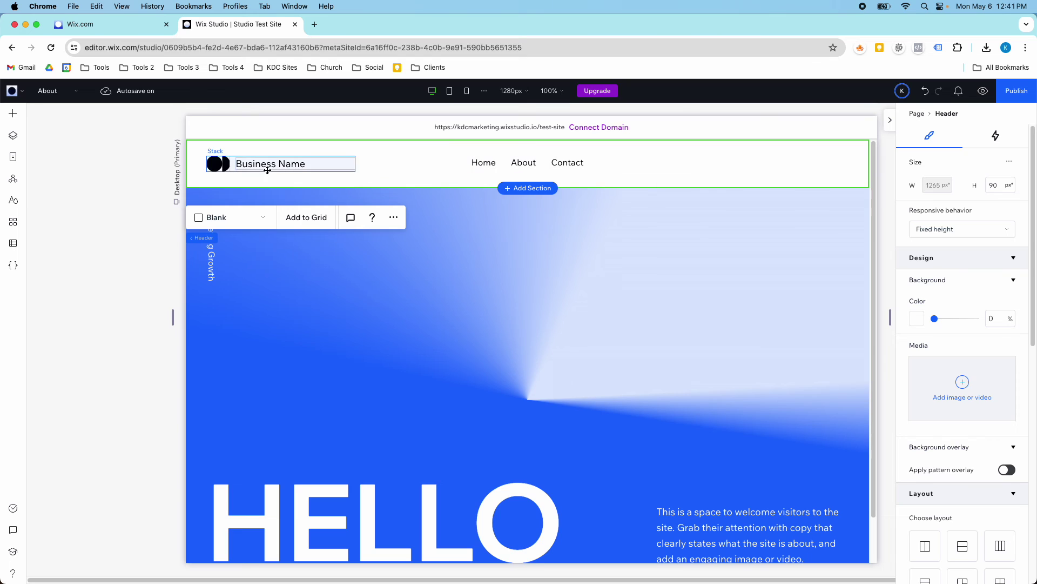
click(52, 91)
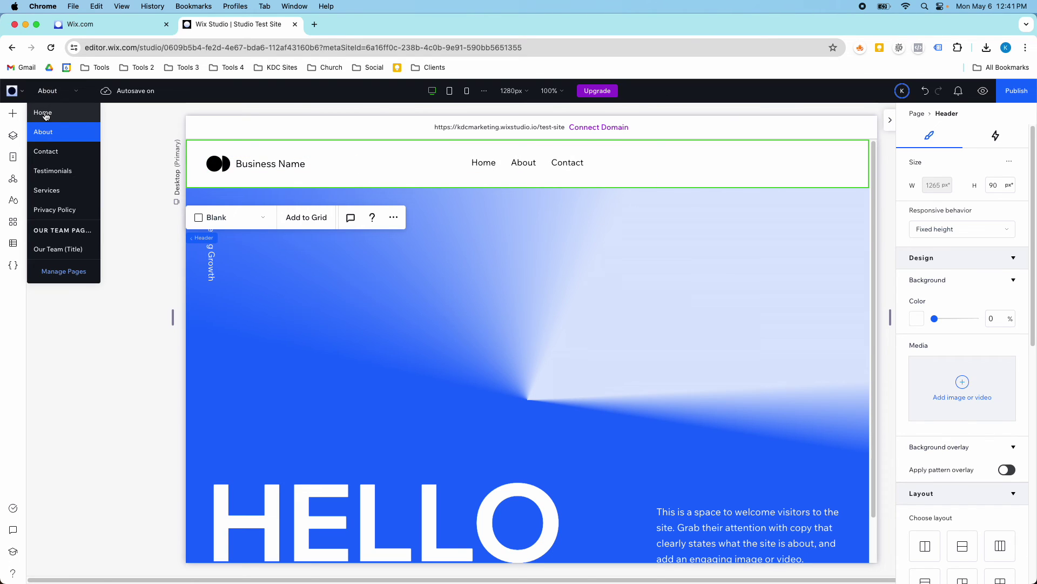
click(47, 133)
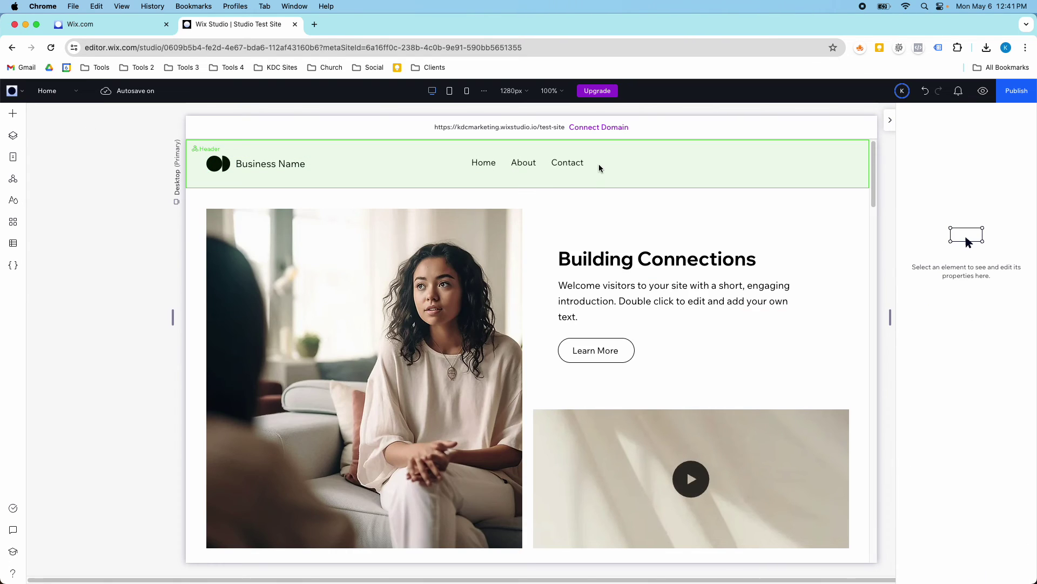
Select the header's horizontal menu and review the design settings of the submenu container and submenu items, including the submenu items' states.
click(596, 165)
click(571, 163)
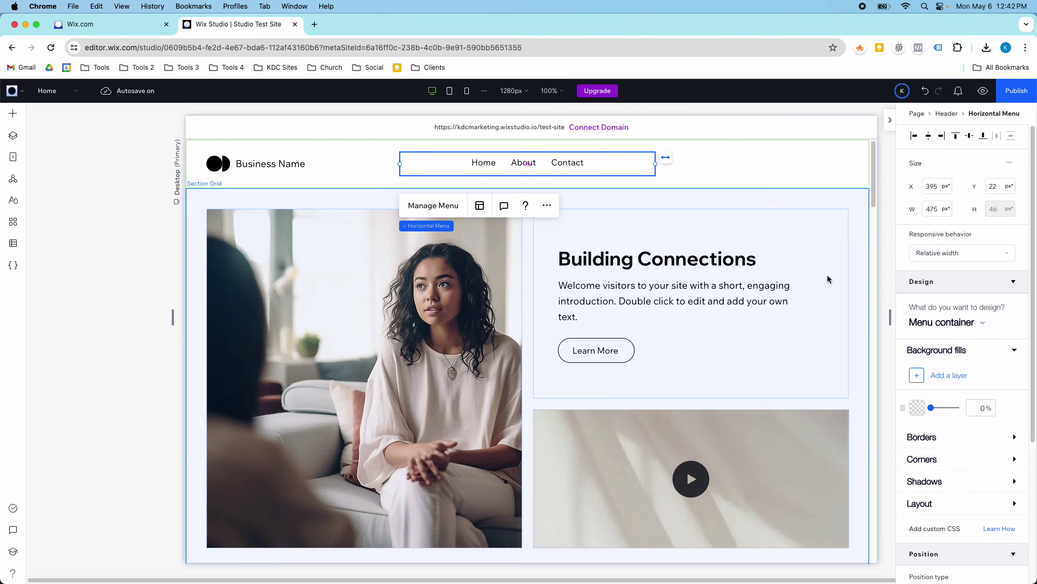
click(919, 320)
click(943, 370)
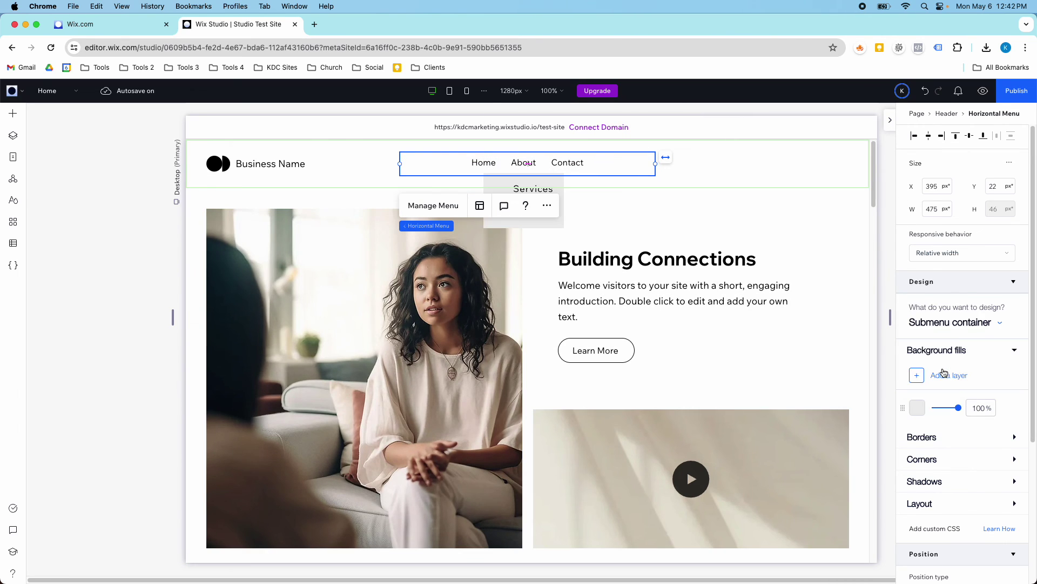
click(950, 330)
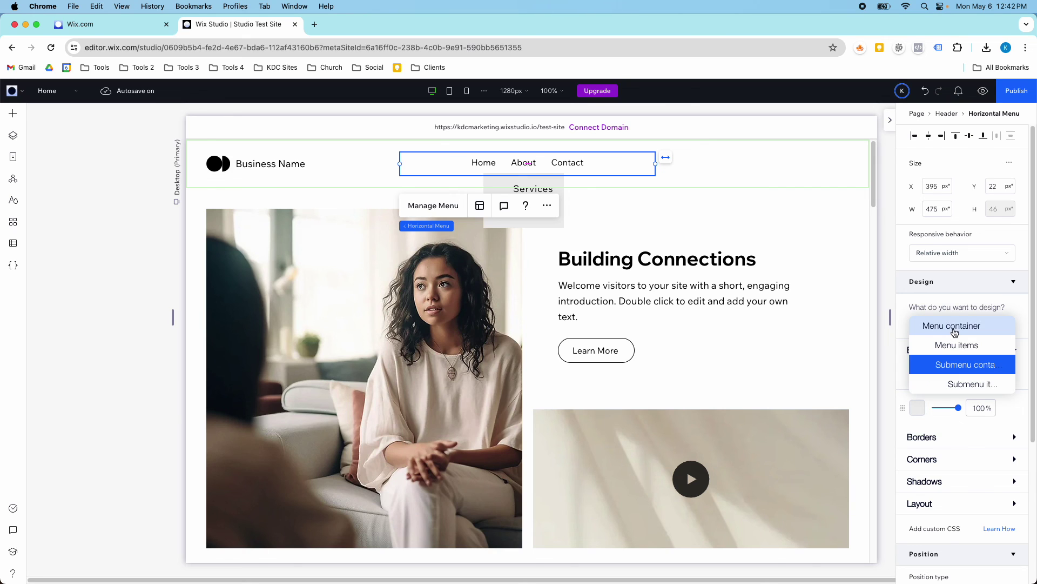
click(958, 385)
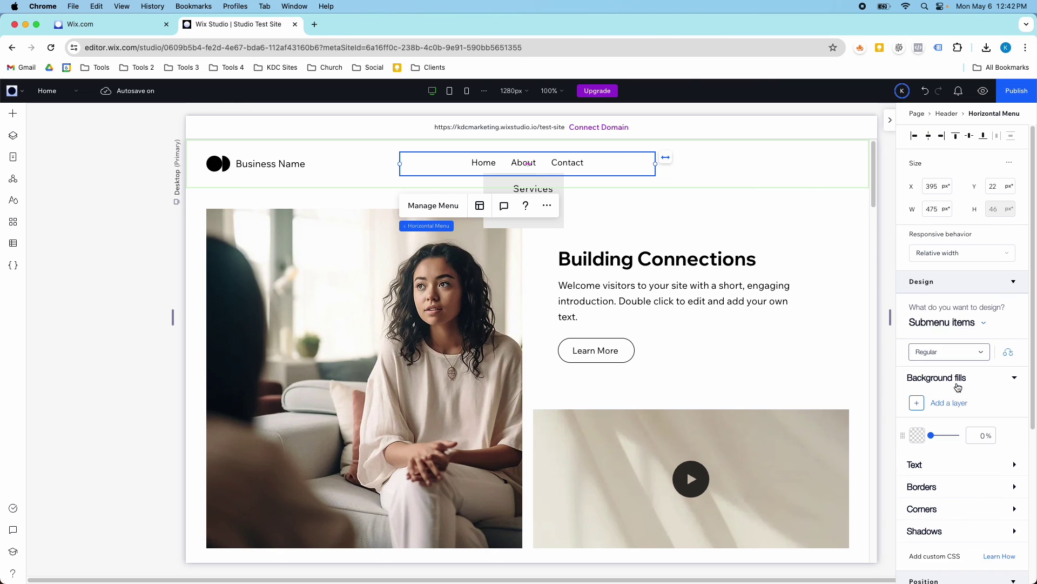
click(946, 356)
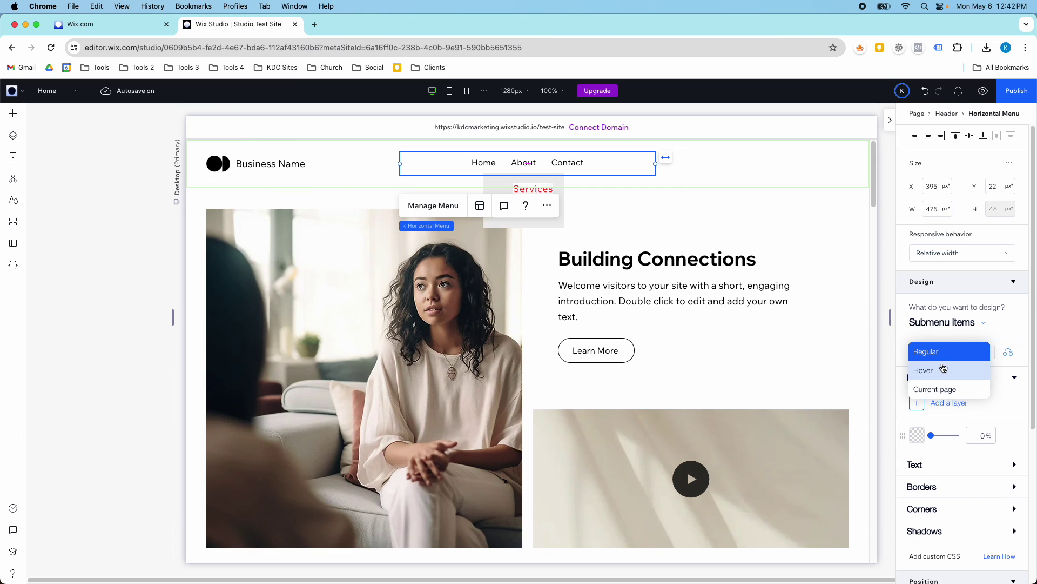
click(955, 324)
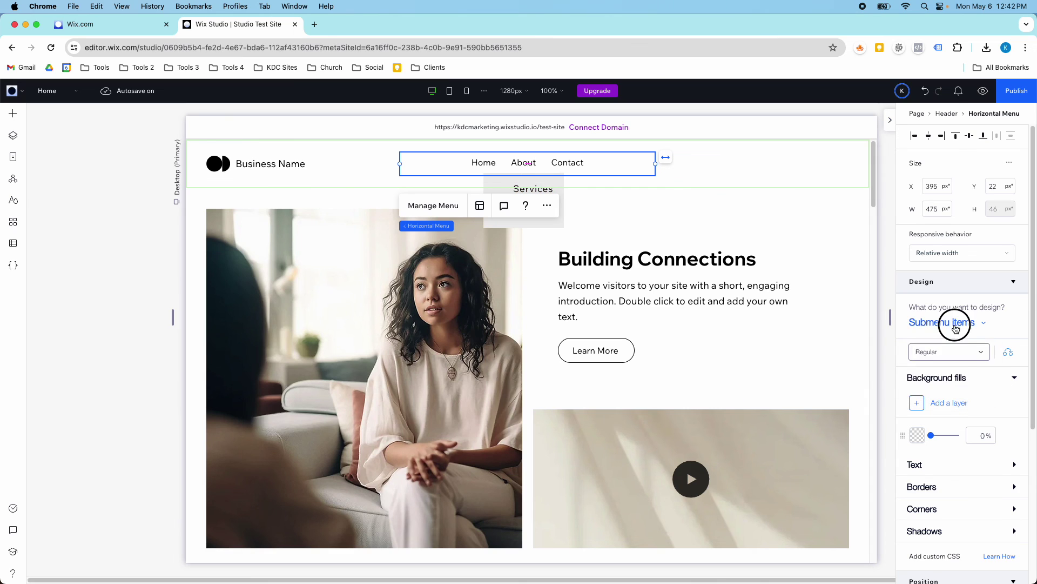
Show the design settings for the horizontal menu's Menu items and check their available states, keeping Regular.
click(953, 323)
click(956, 344)
click(951, 349)
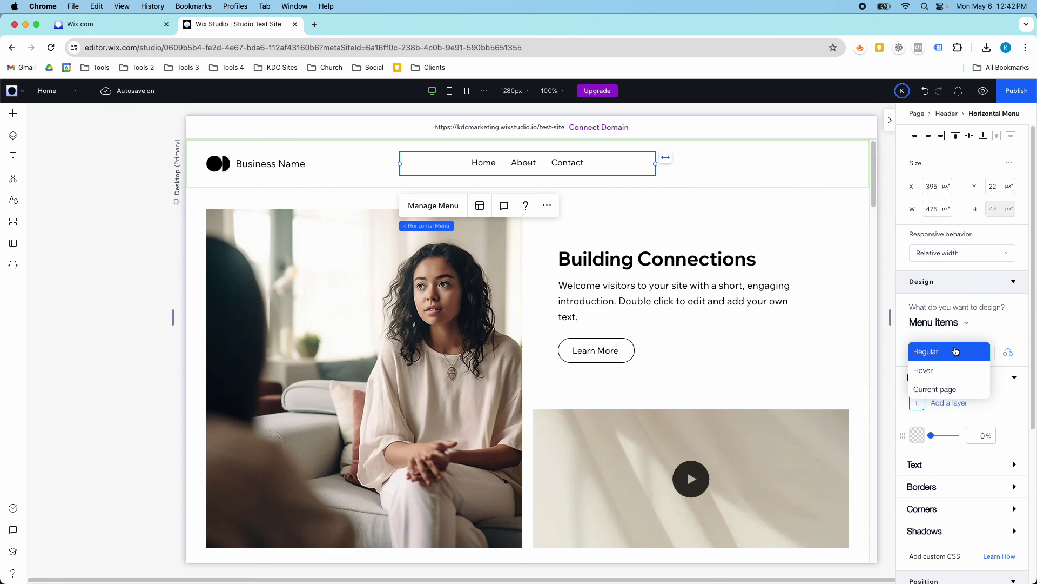
click(958, 359)
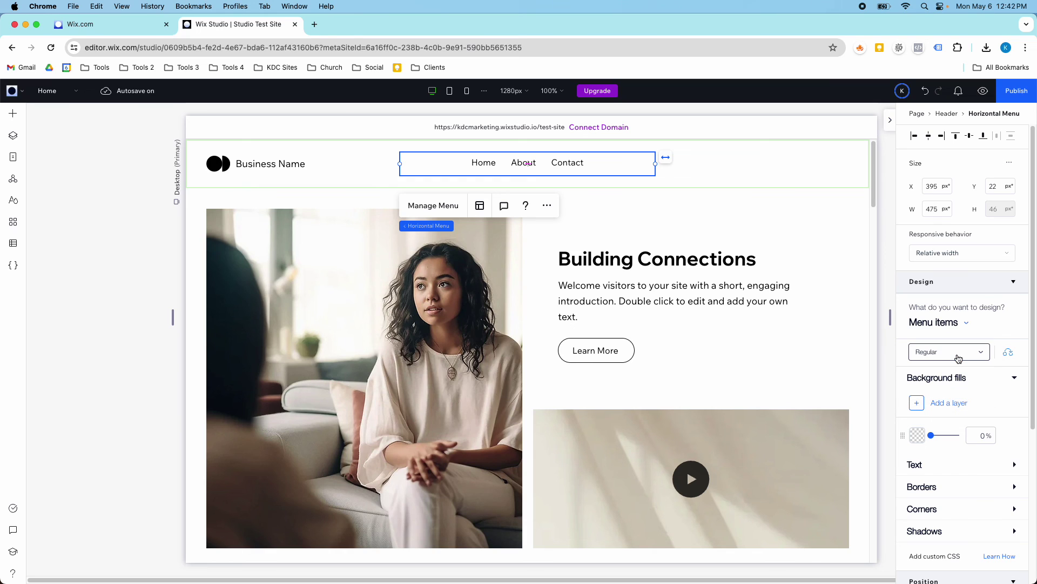